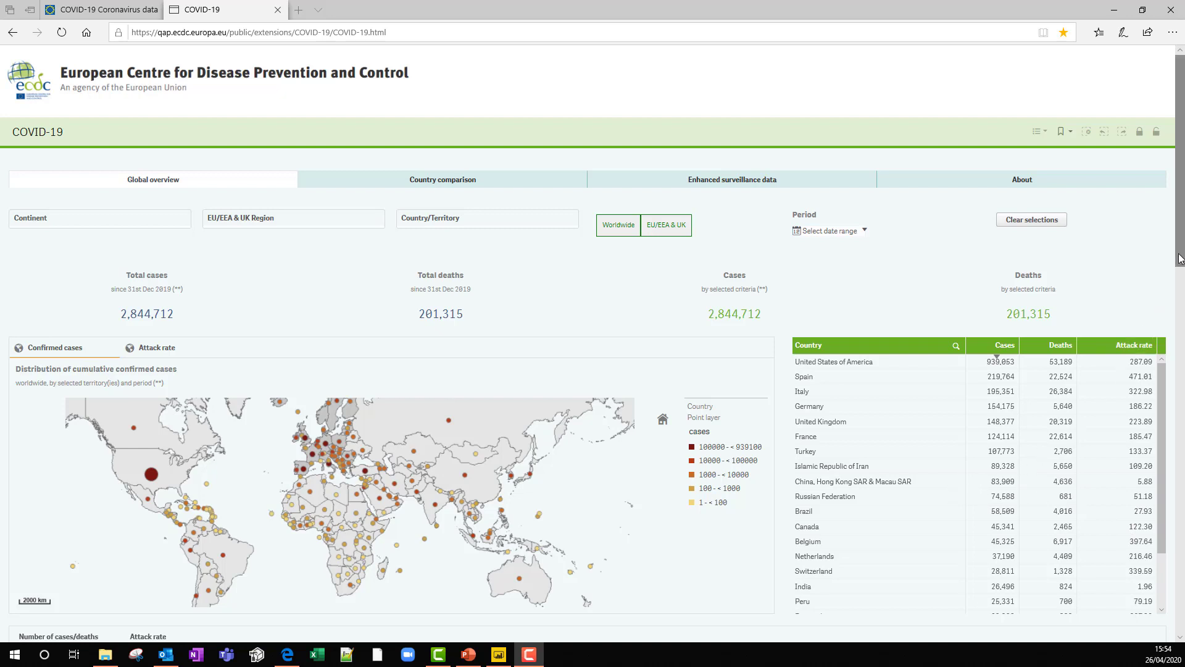
Copy the link of the 'COVID-19 cases worldwide' CSV download in the Resources section
drag(1180, 258, 1180, 316)
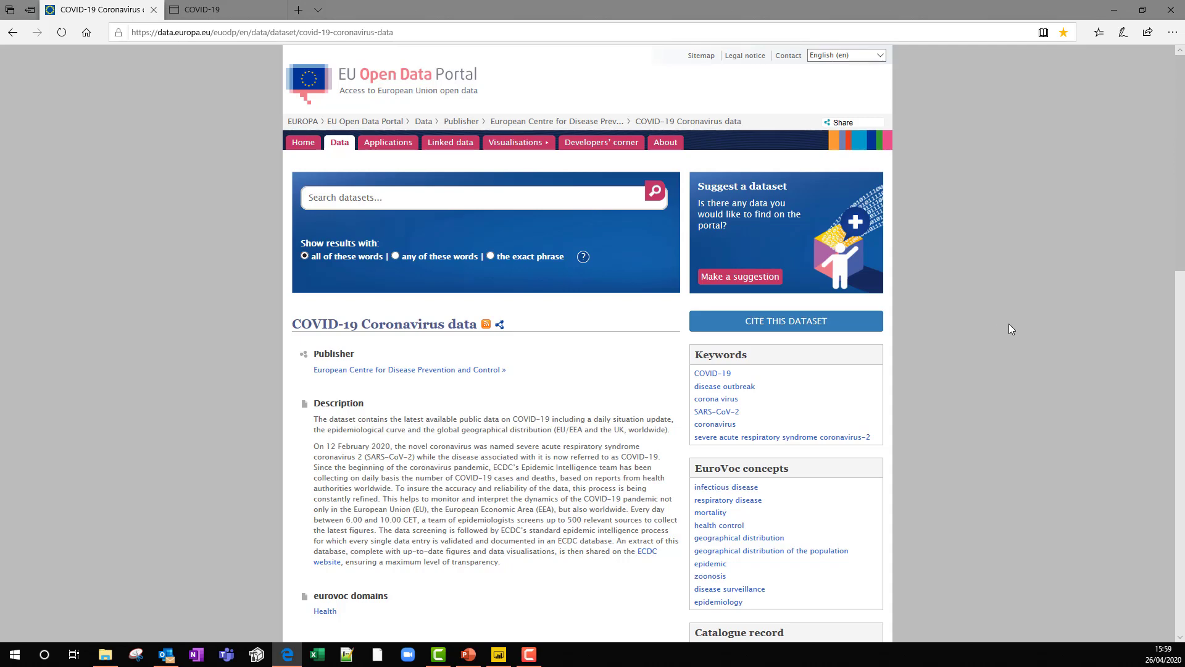
scroll(1006, 323, down, 5)
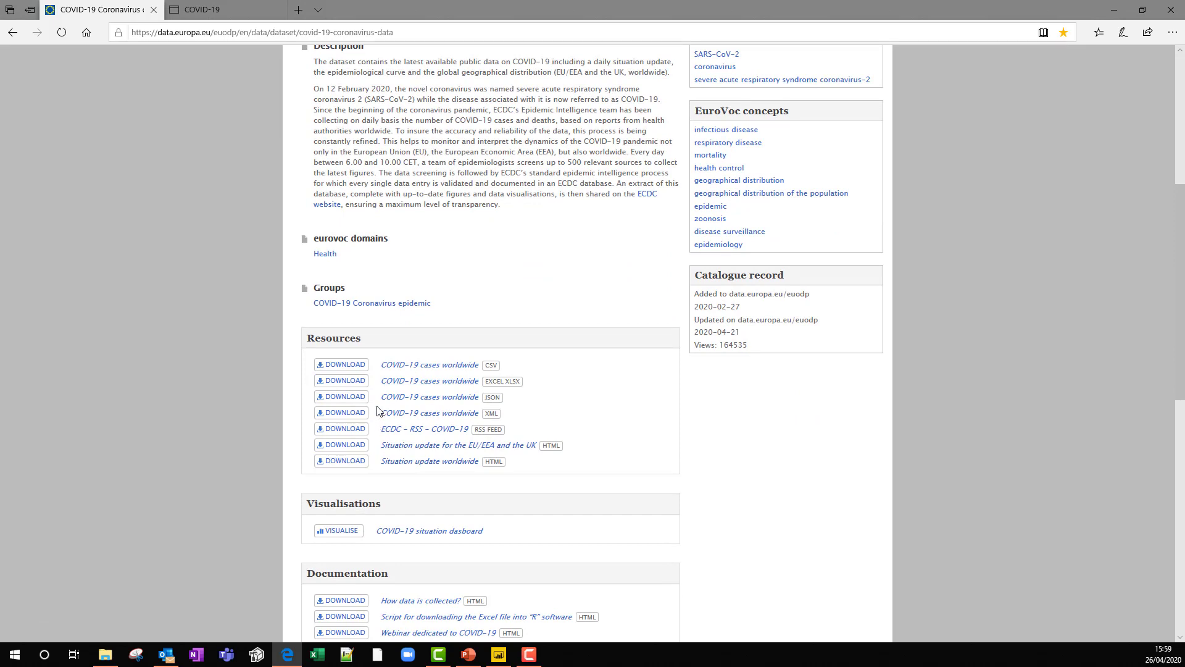
right_click(353, 369)
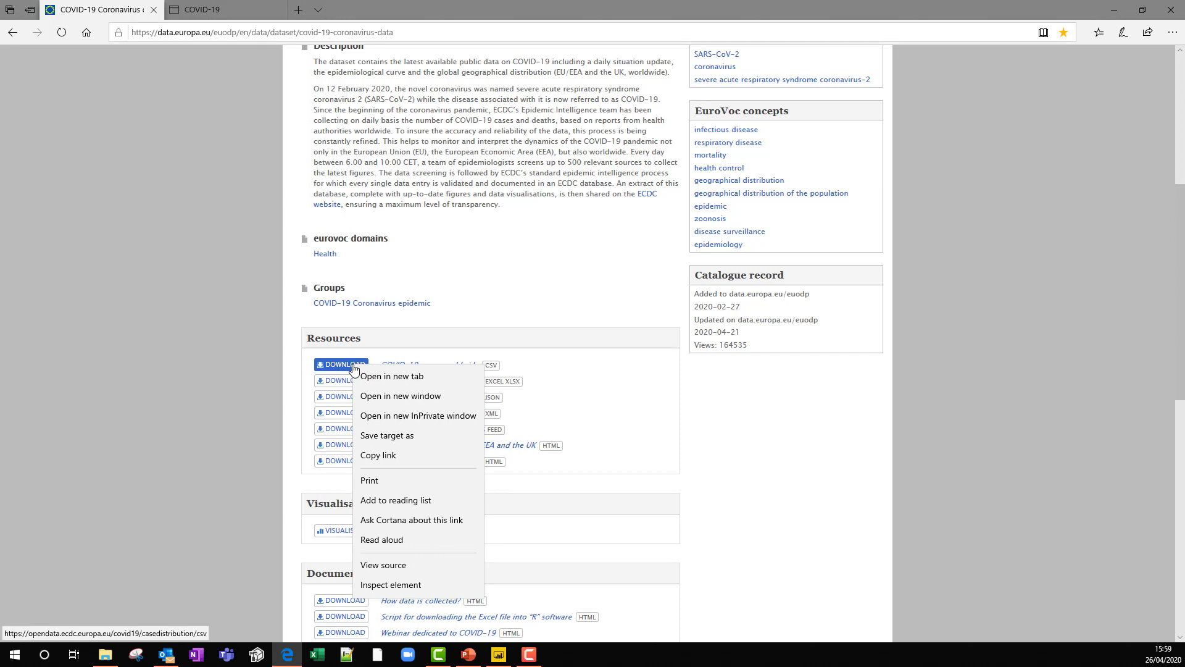
click(387, 455)
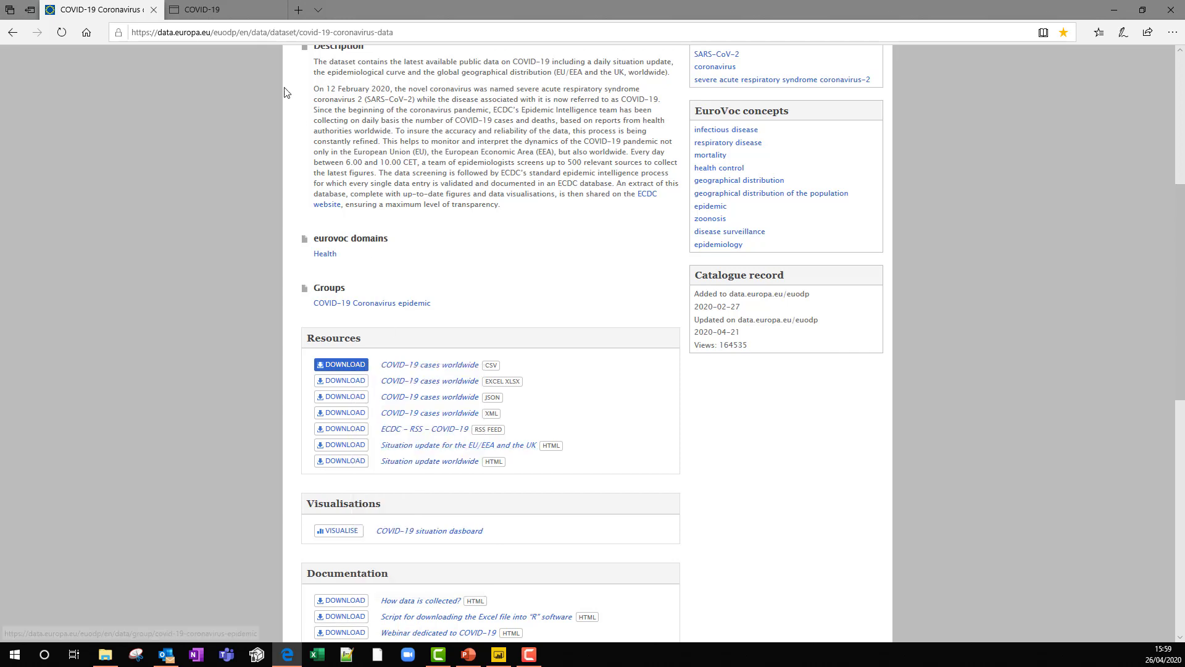
Paste the copied CSV address into a new Edge tab to view the raw comma-separated data
click(299, 11)
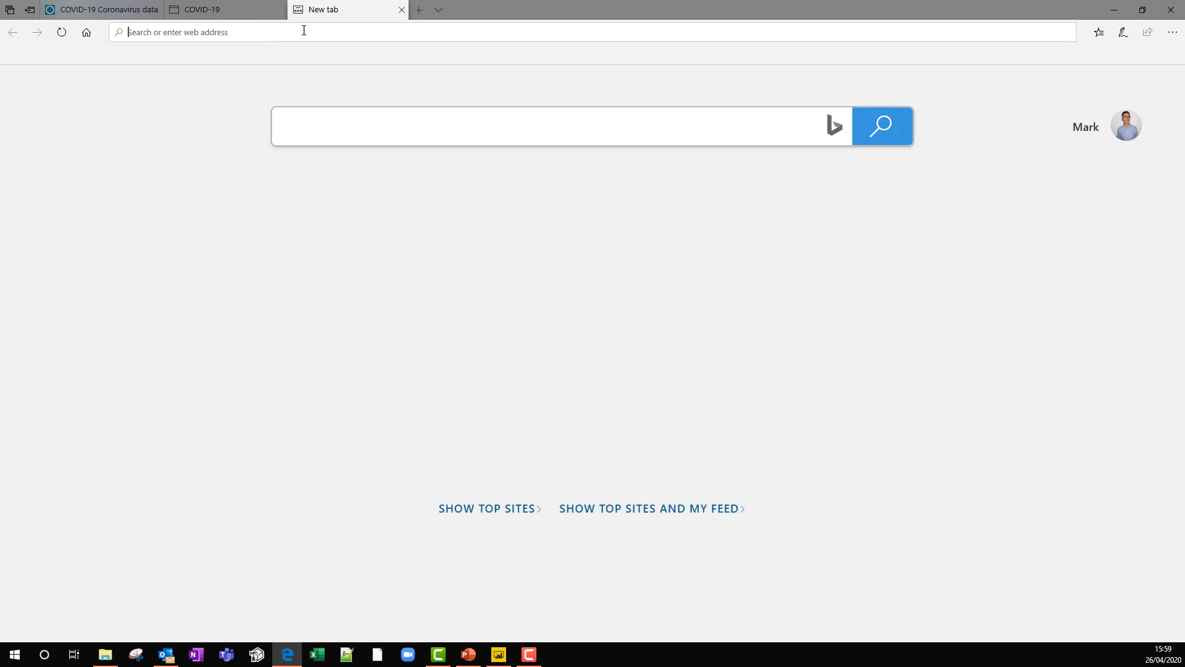
text(https://opendata.ecdc.europa.eu/covid19/casedistribution/csv)
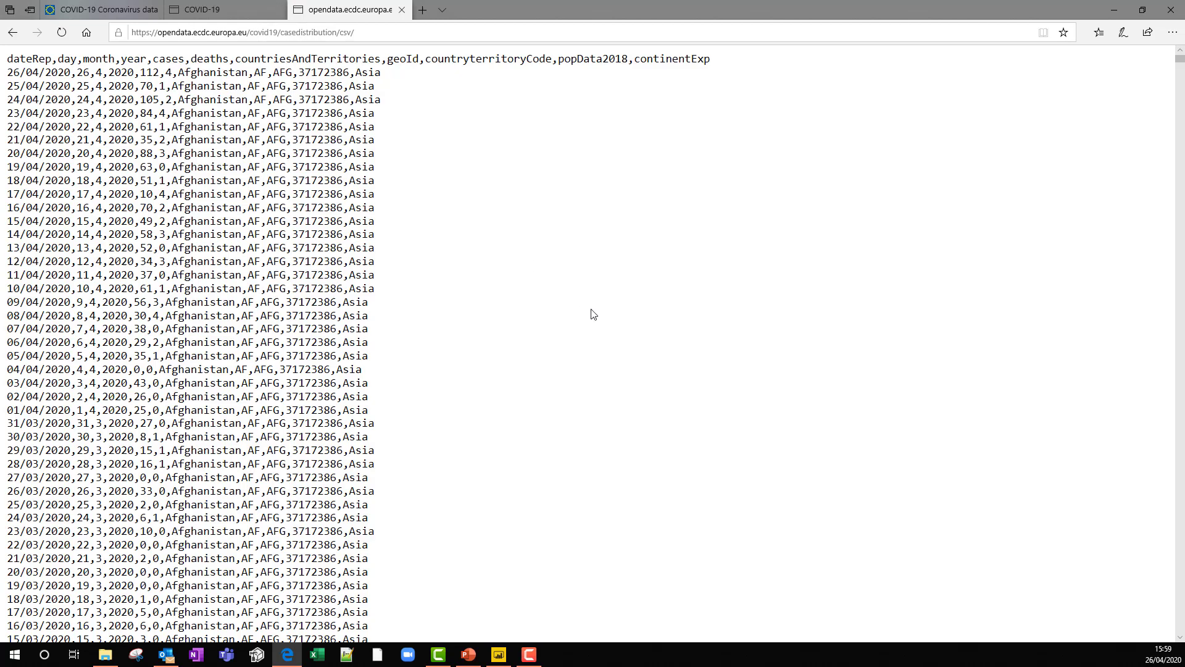
ctrl+scroll(592, 315, up, 2)
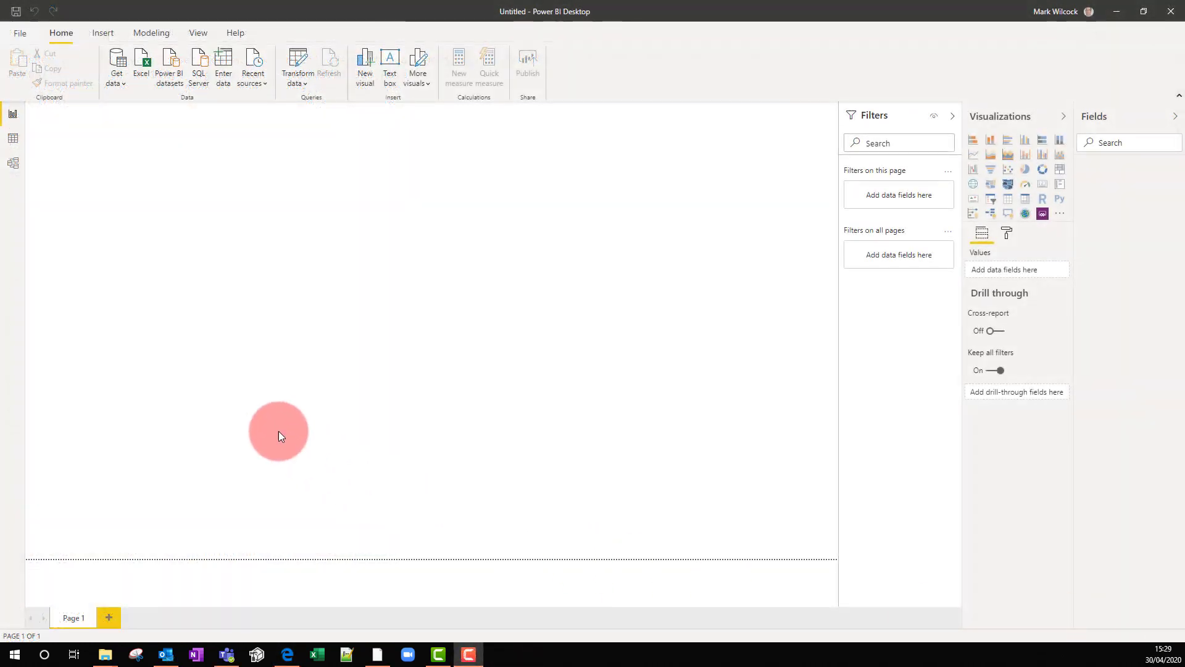
Import the ECDC CSV through Get data > Web with the pasted URL and choose Transform Data
click(122, 87)
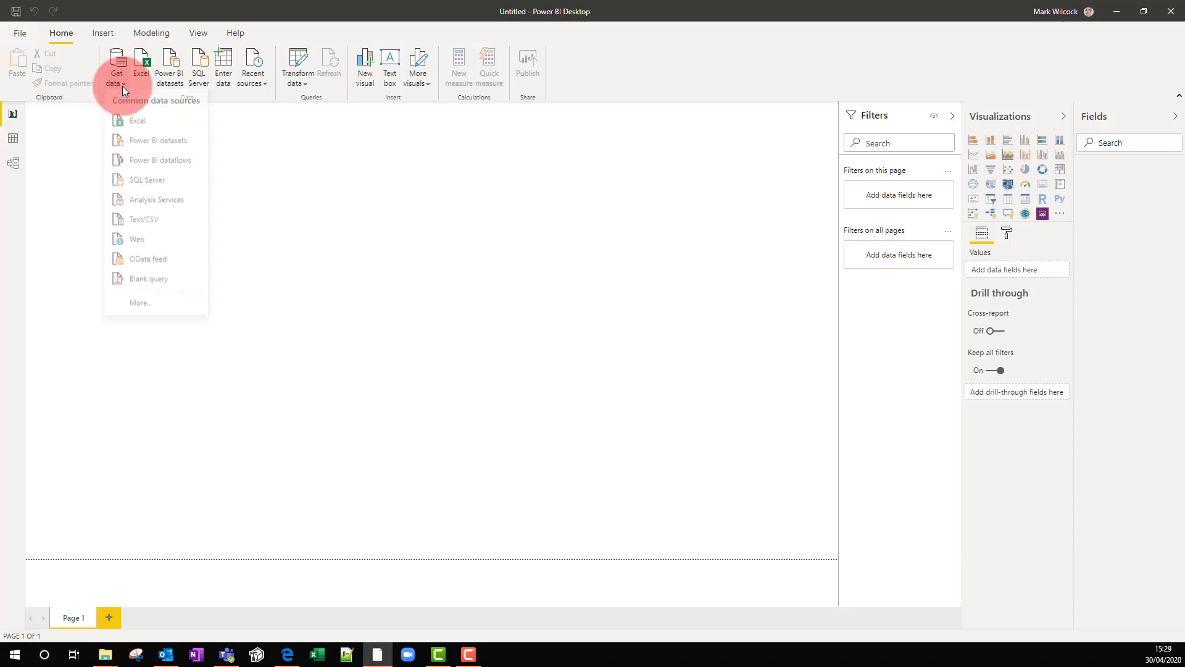
click(139, 248)
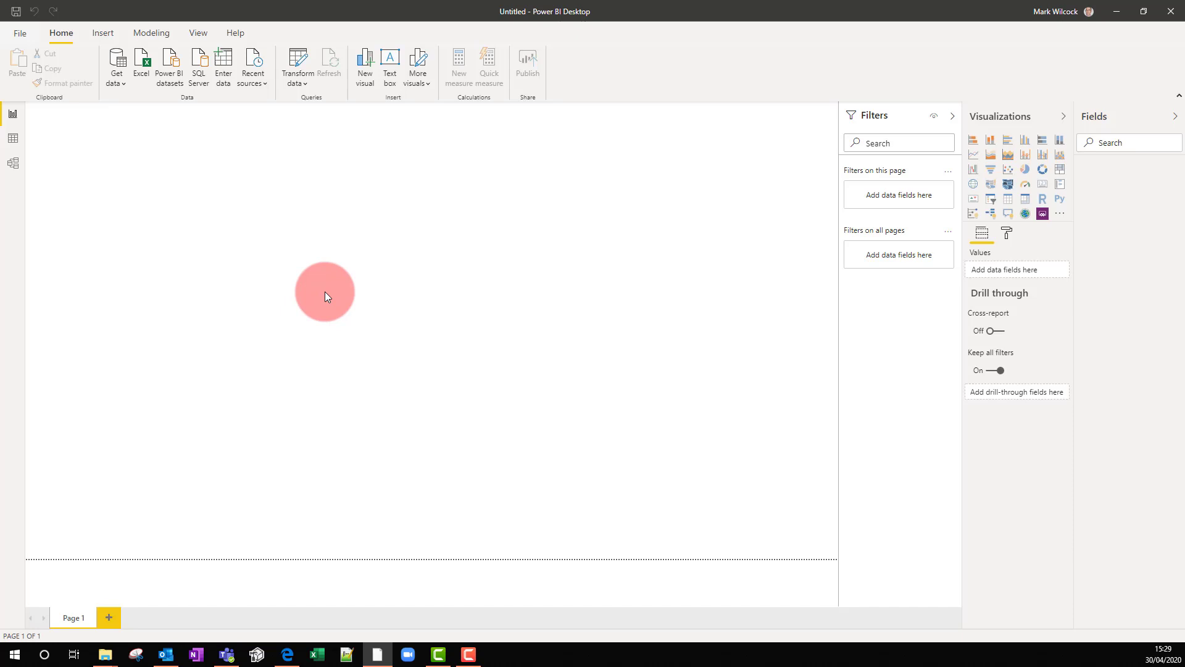
click(427, 326)
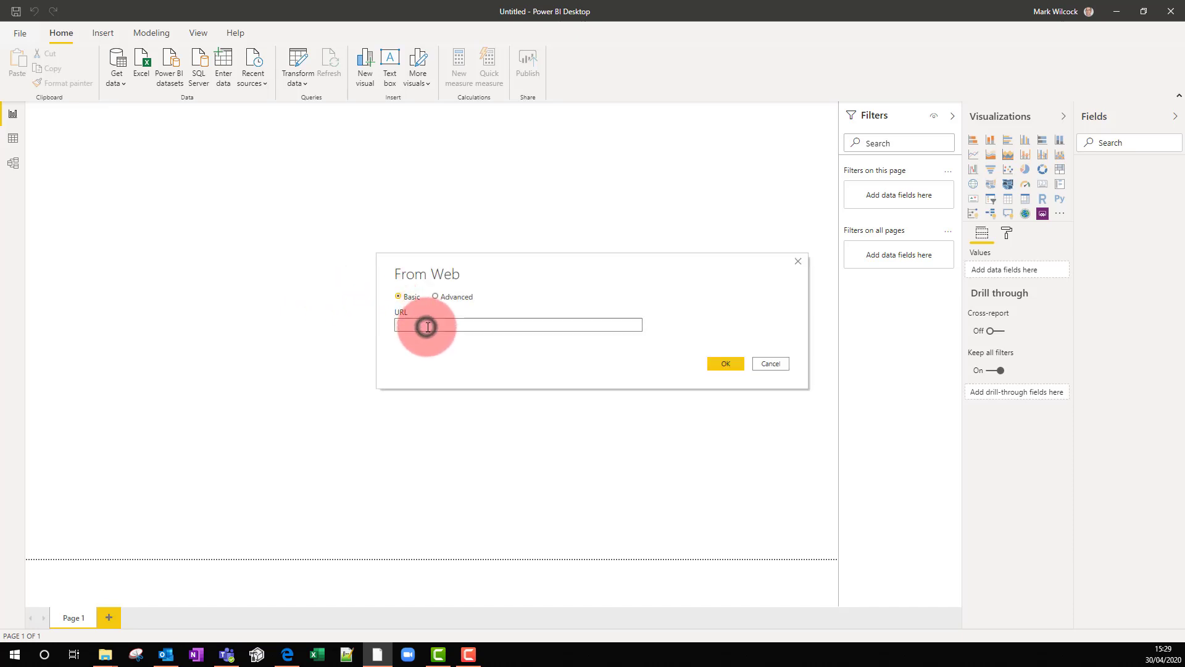
text(https://opendata.ecdc.europa.eu/covid19/casedistribution/csv)
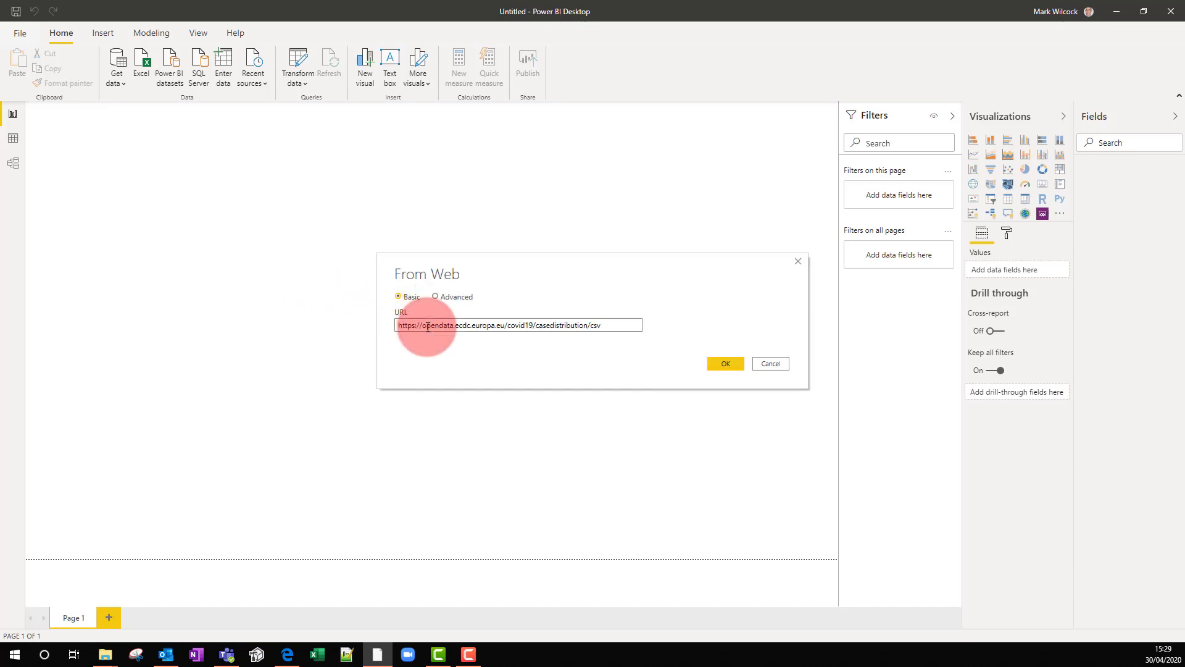
click(725, 363)
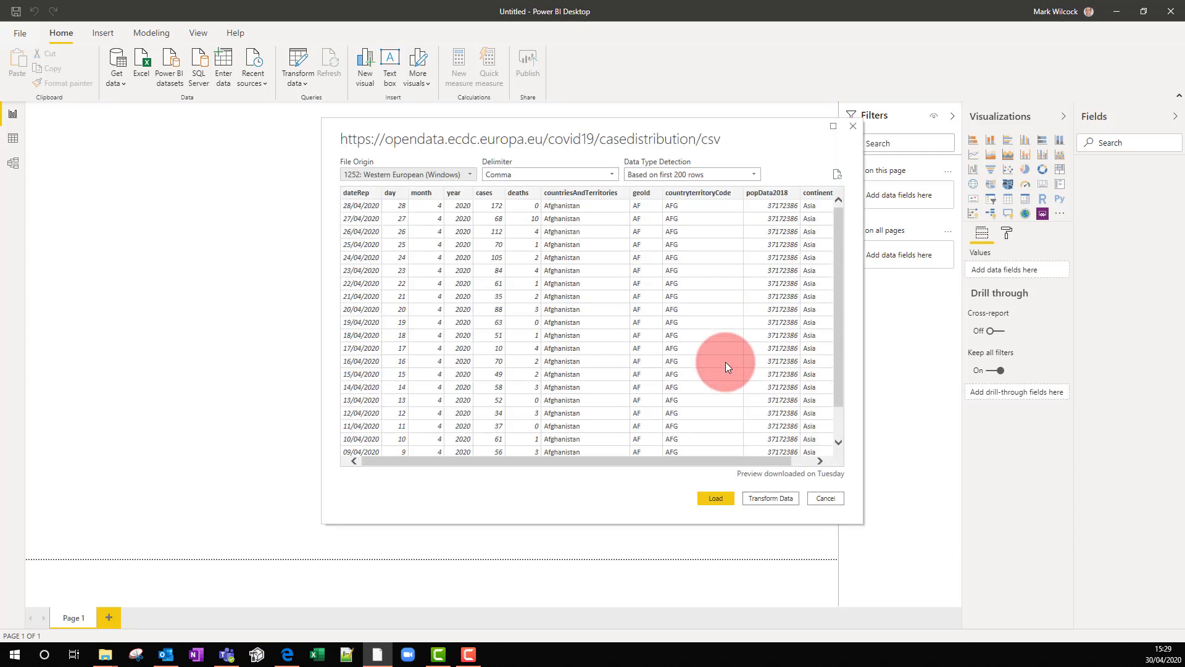
click(781, 497)
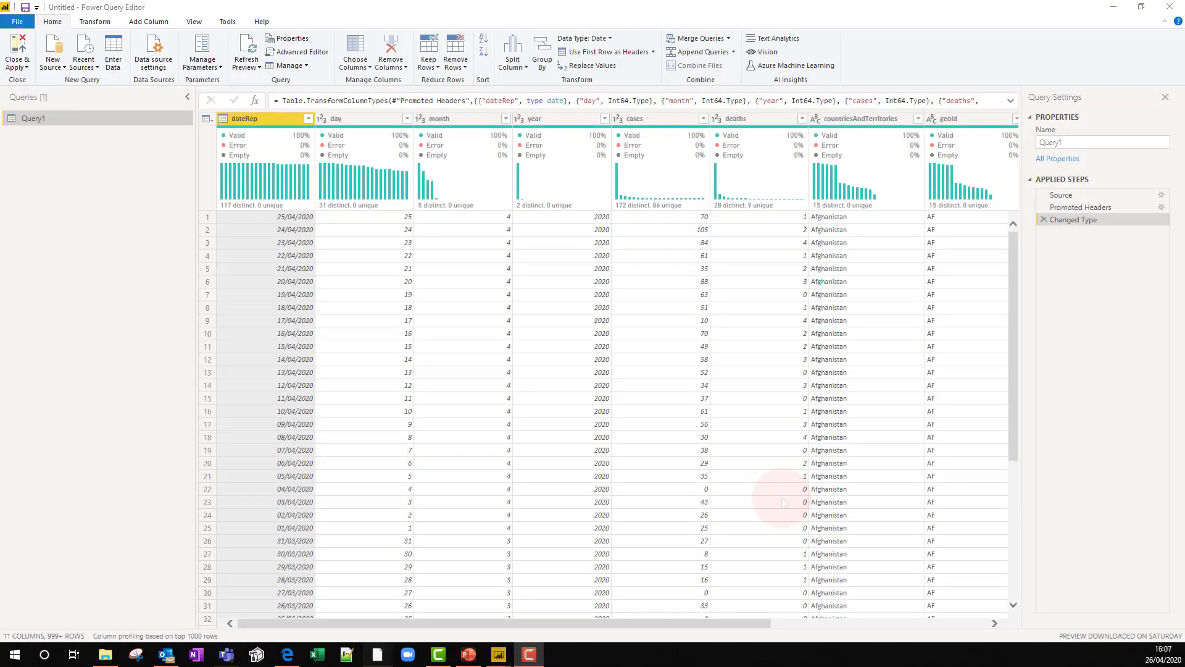
Collapse the Queries pane and check data types of columns dateRep through continentExp
click(187, 97)
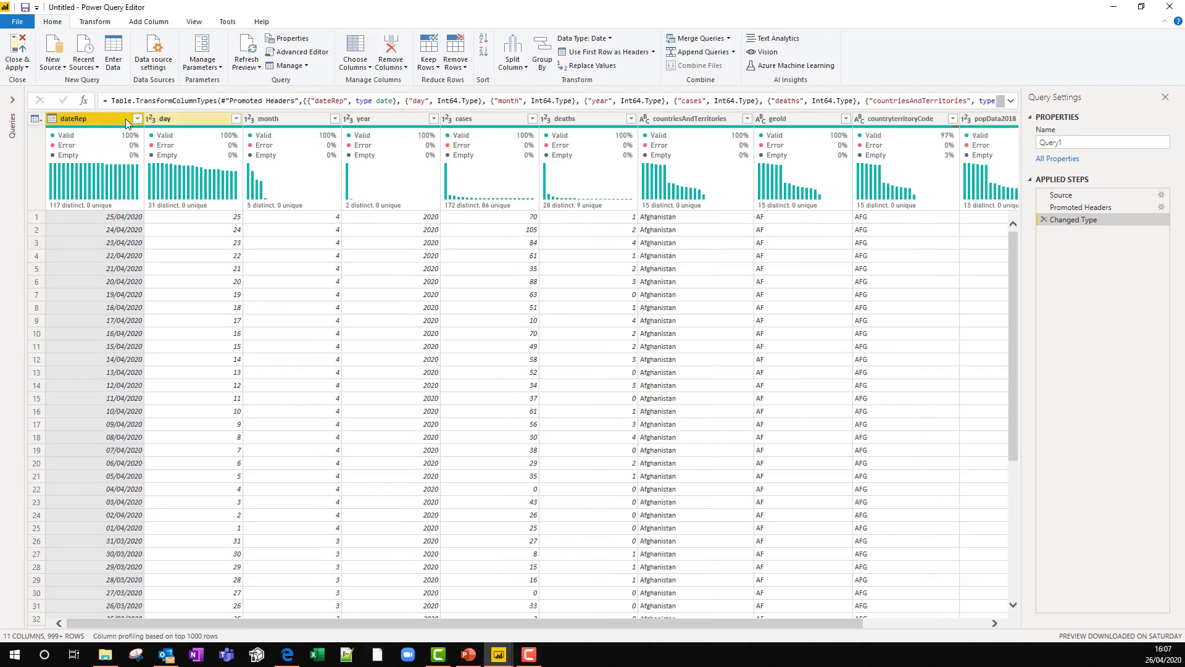
click(111, 124)
click(167, 127)
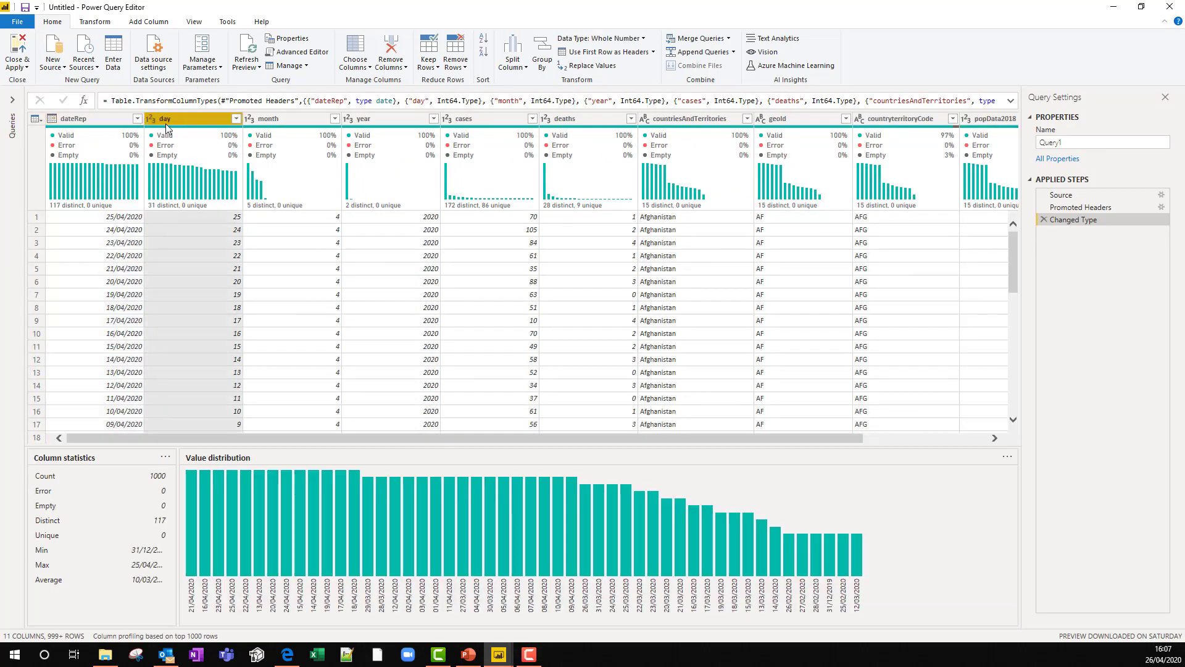
shift+click(375, 120)
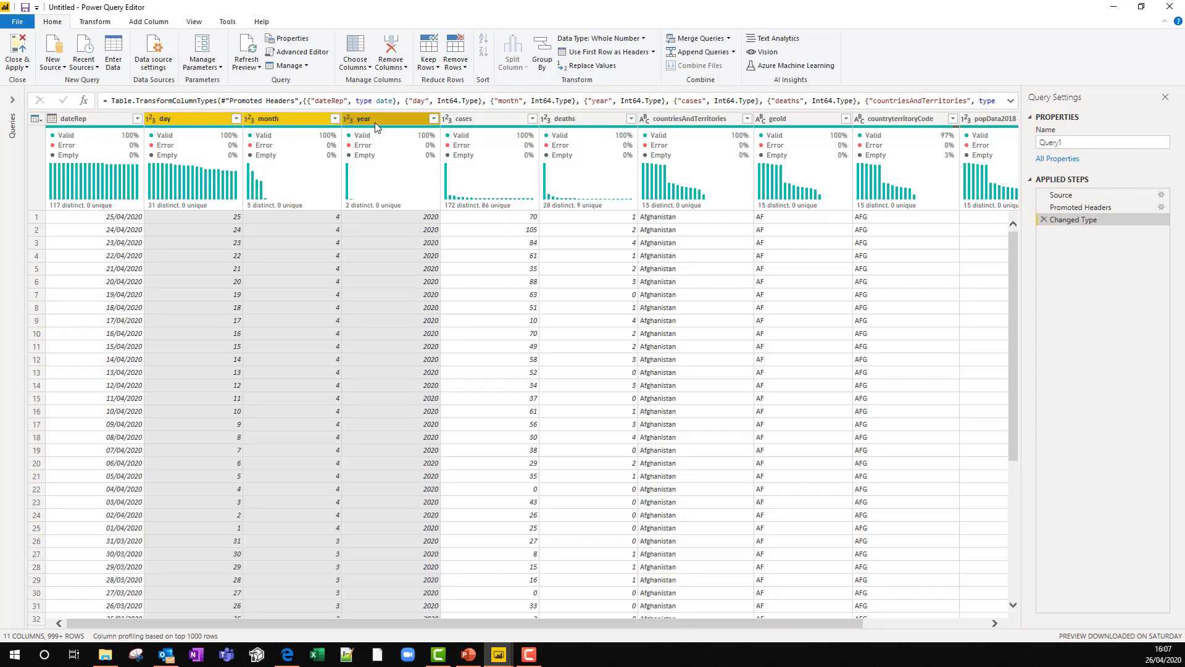
click(463, 122)
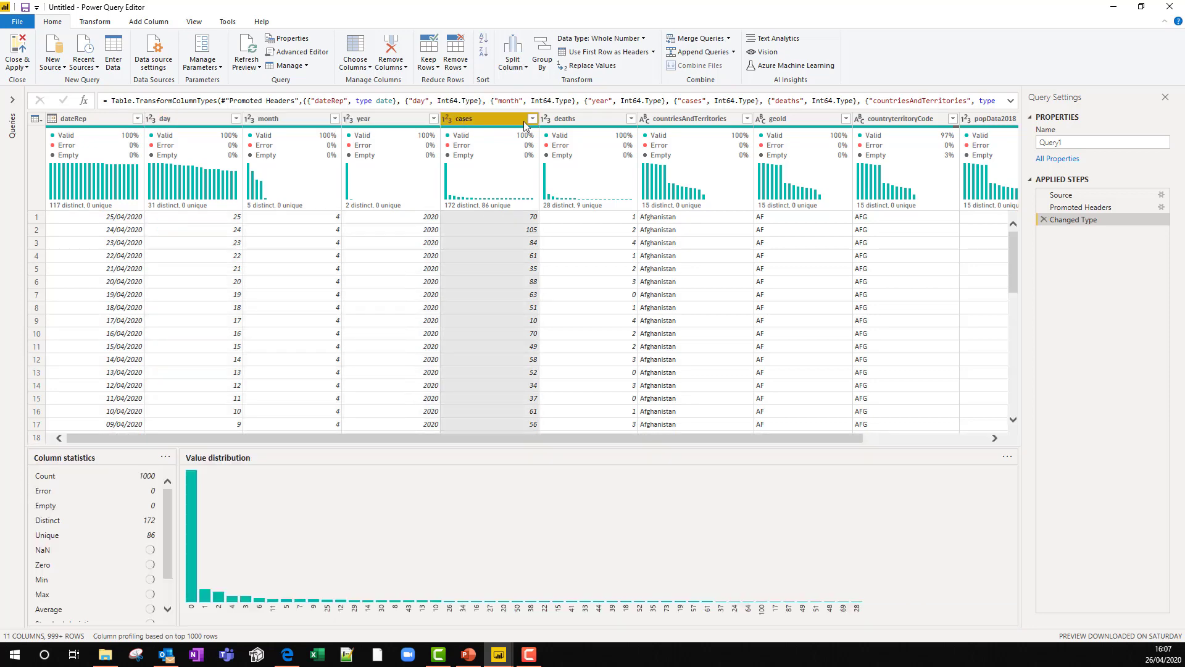
shift+click(565, 121)
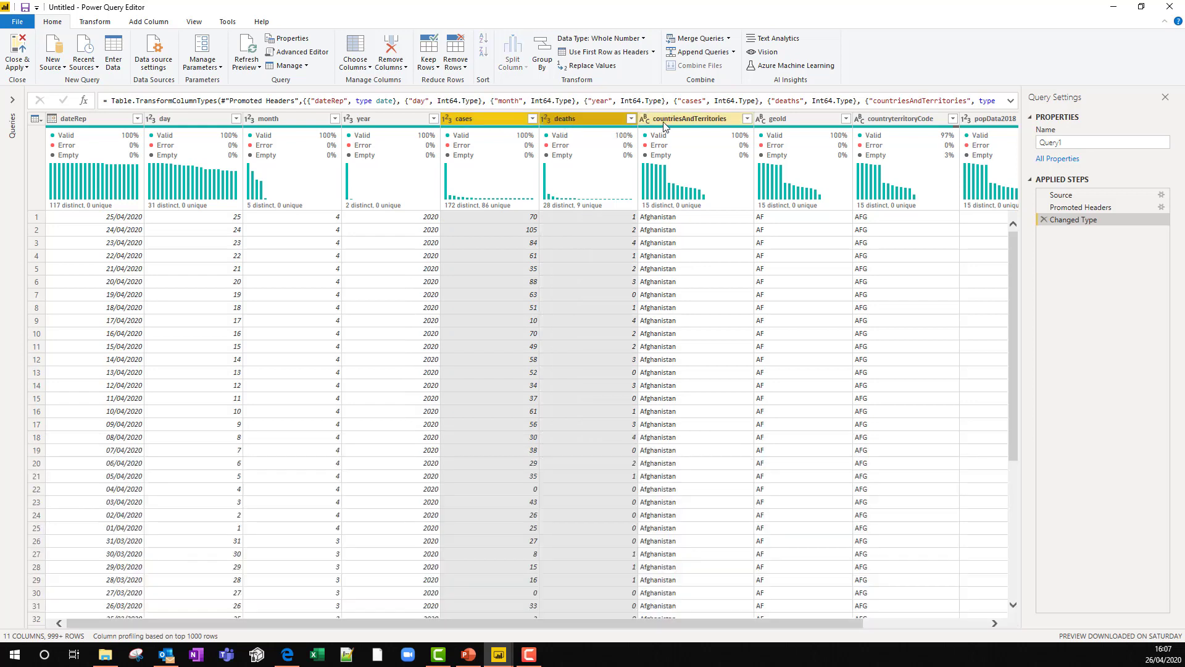
click(664, 122)
scroll(798, 439, right, 3)
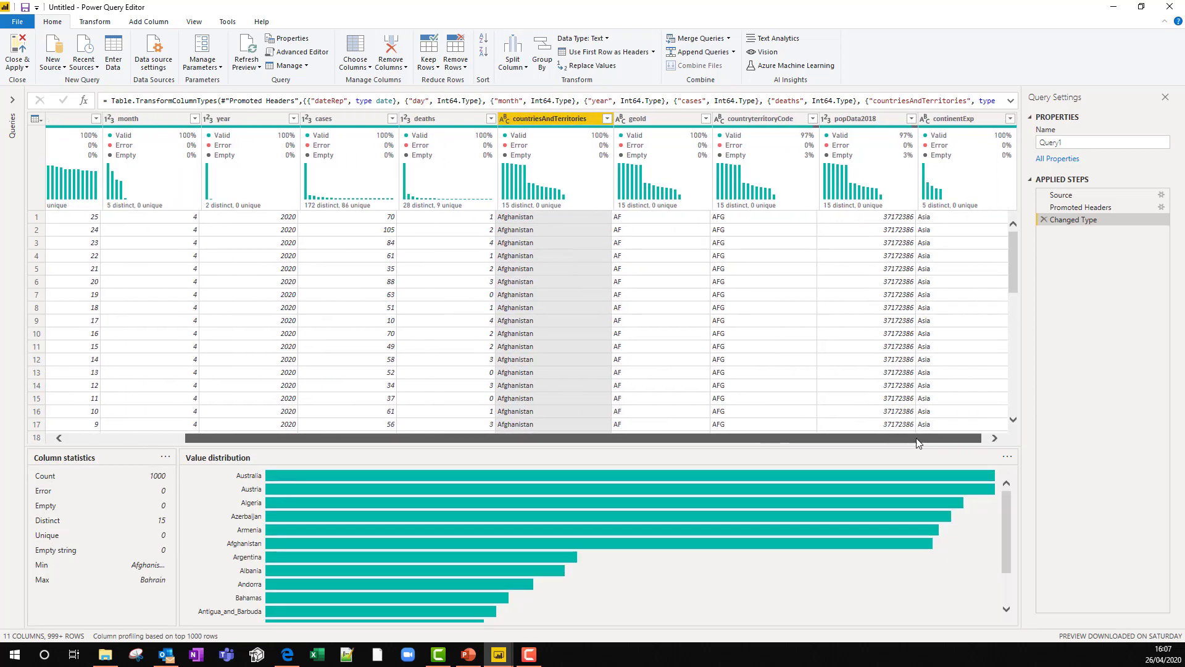
shift+click(646, 120)
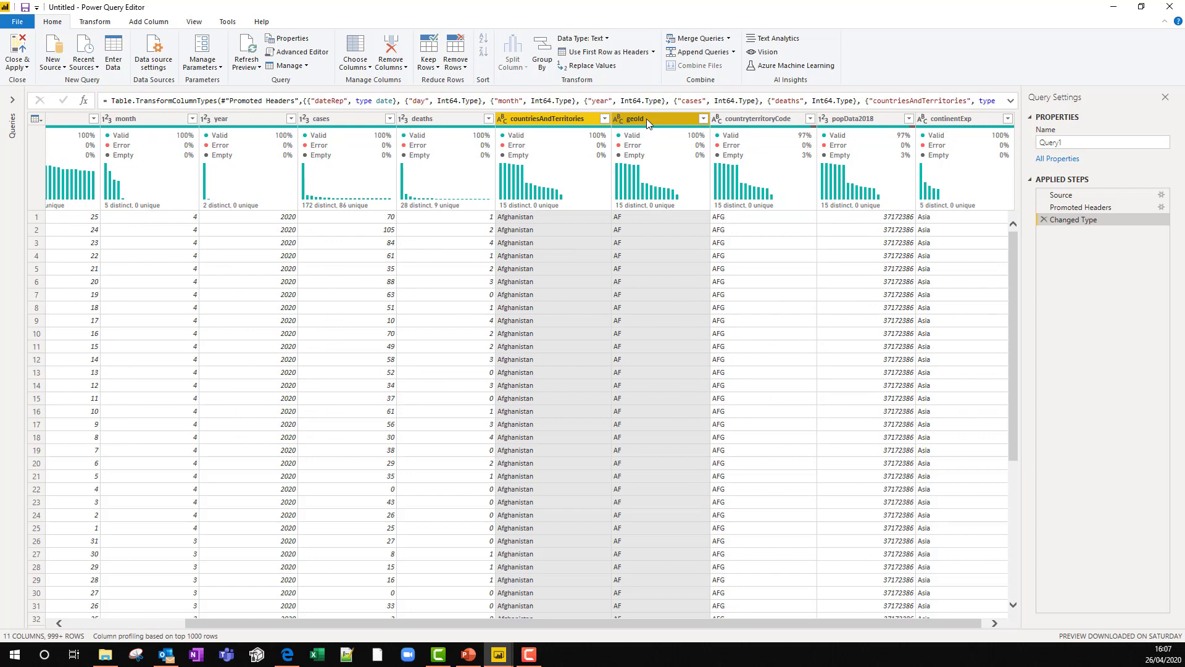
shift+click(770, 121)
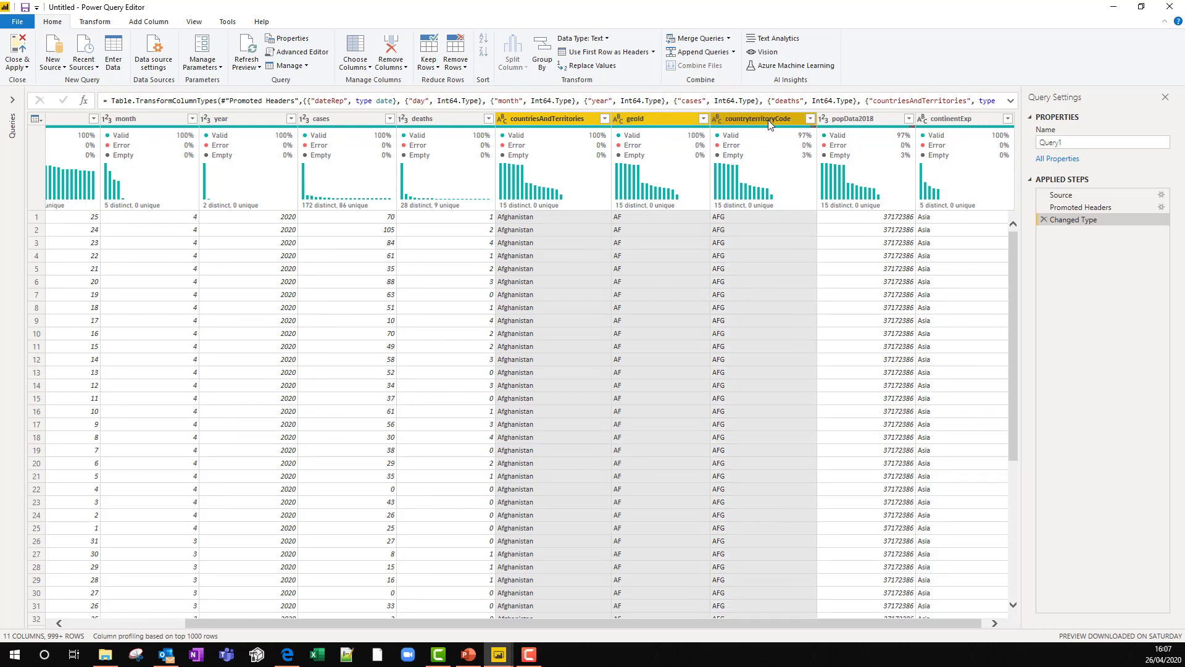
click(866, 123)
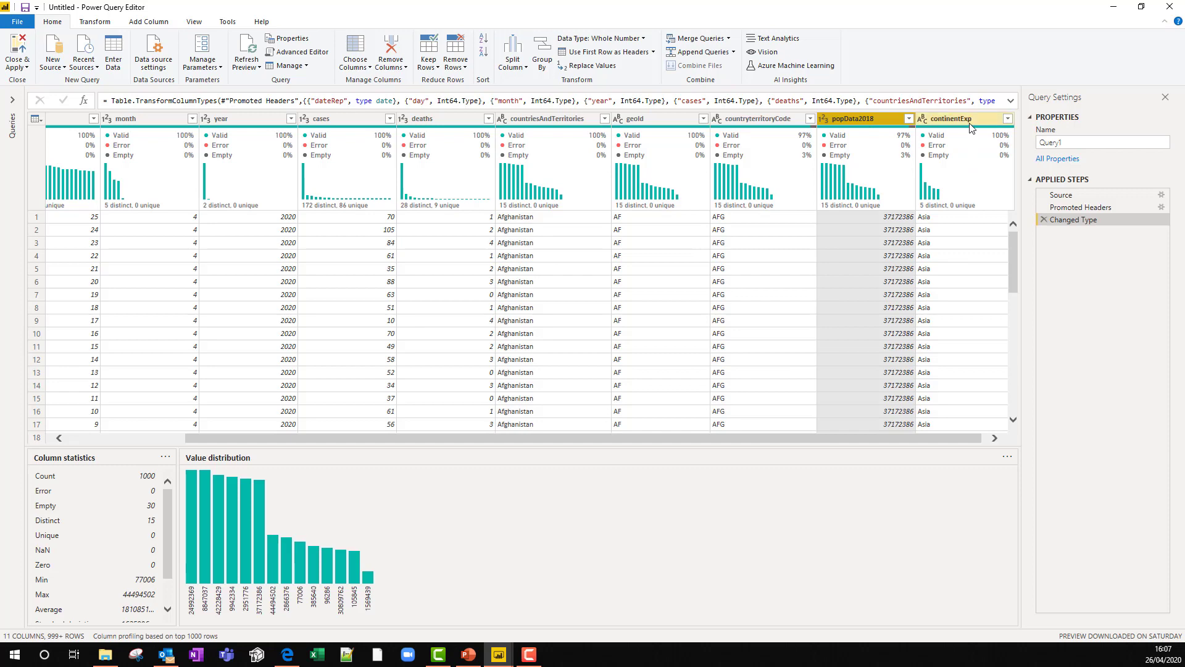
click(970, 123)
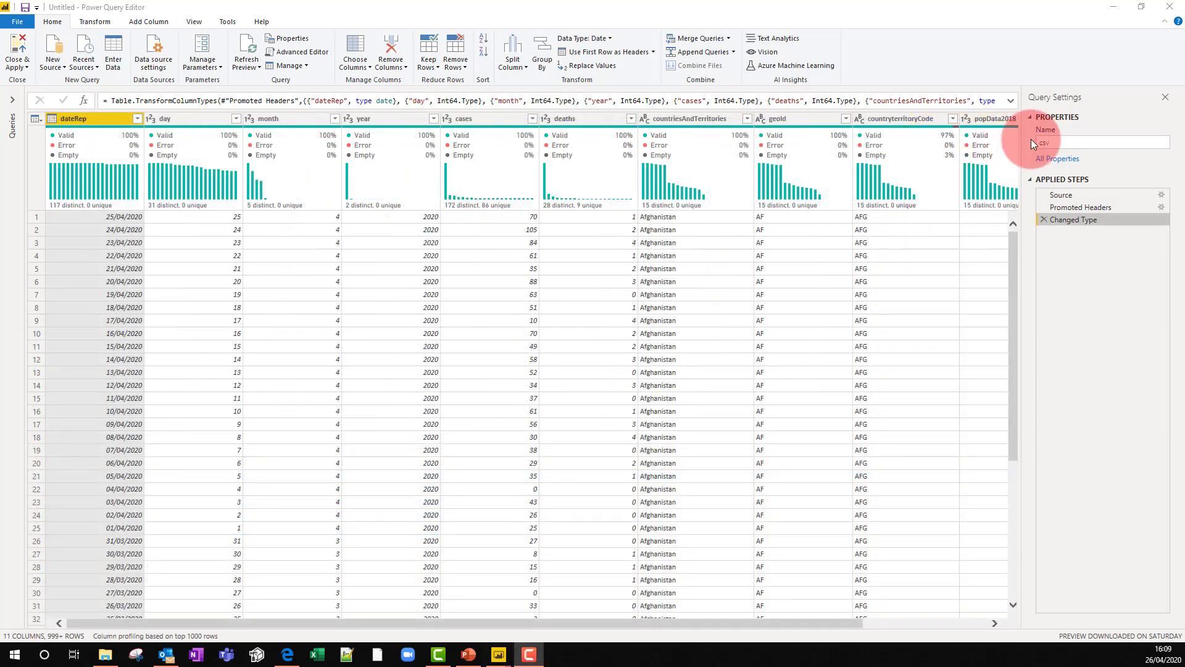
Rename the query to base in Query Settings
double_click(1031, 139)
text(base)
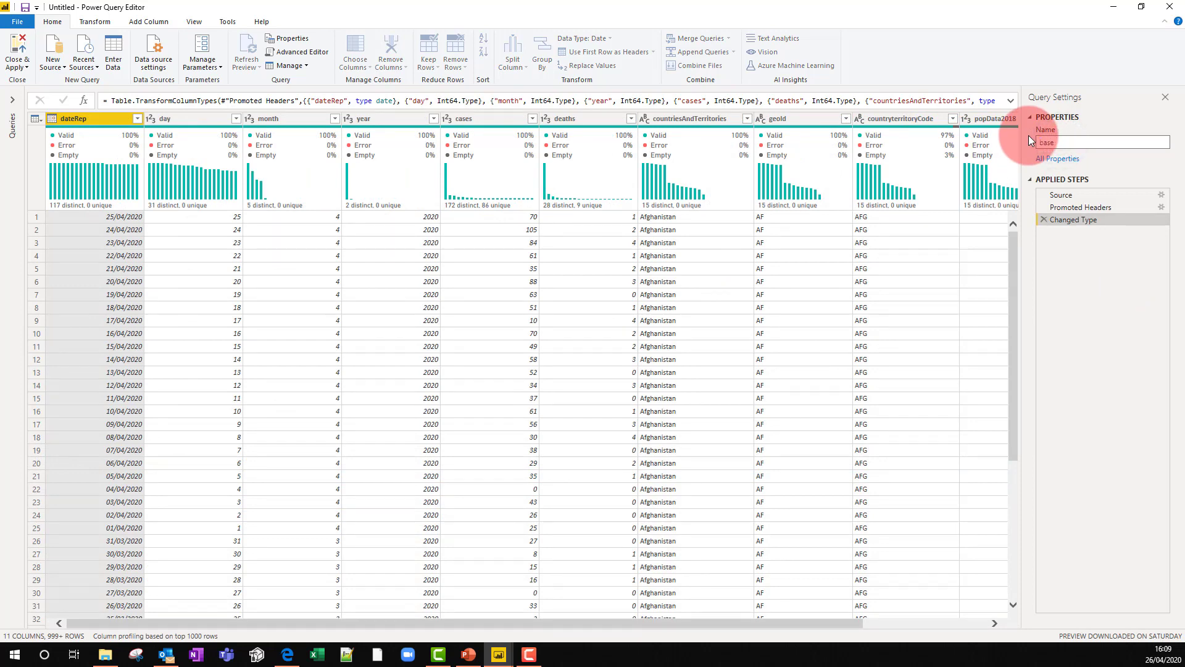
key(Return)
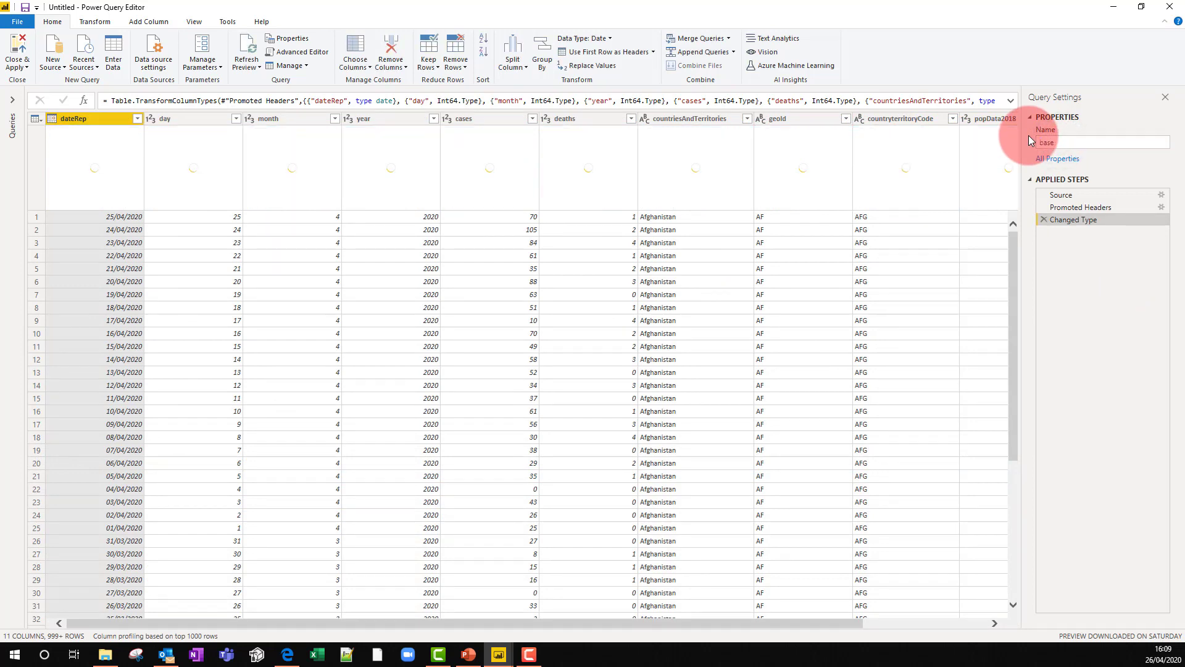
Remove the day, month and year columns, then select the dateRep column
click(188, 122)
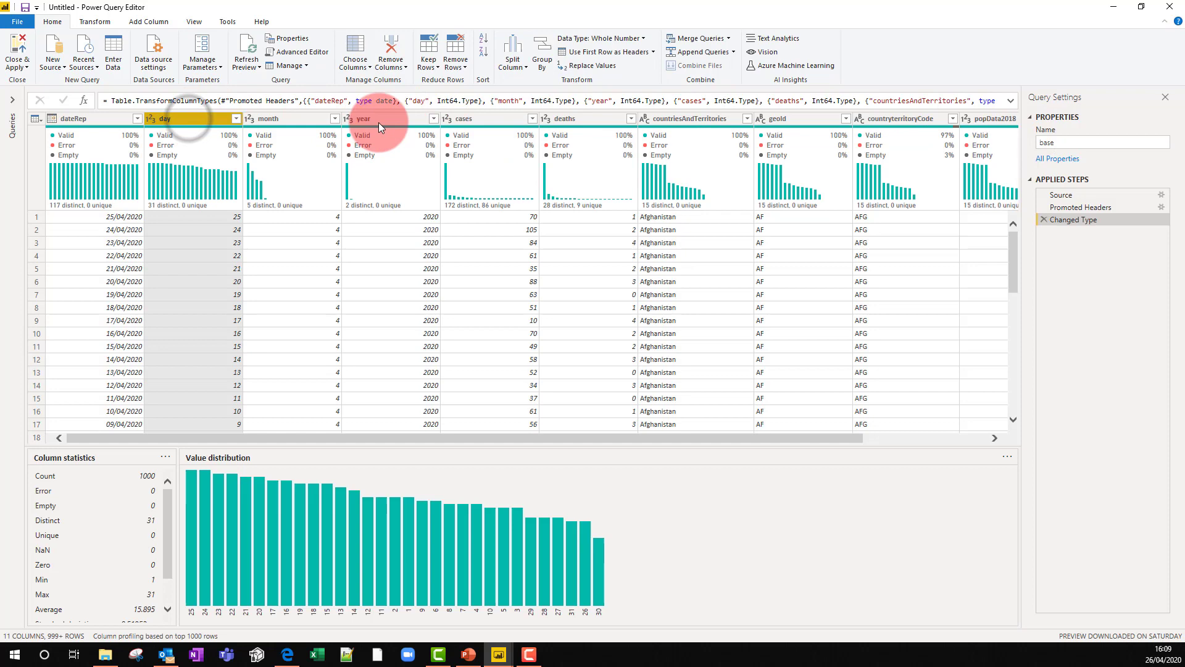
shift+click(377, 121)
right_click(379, 121)
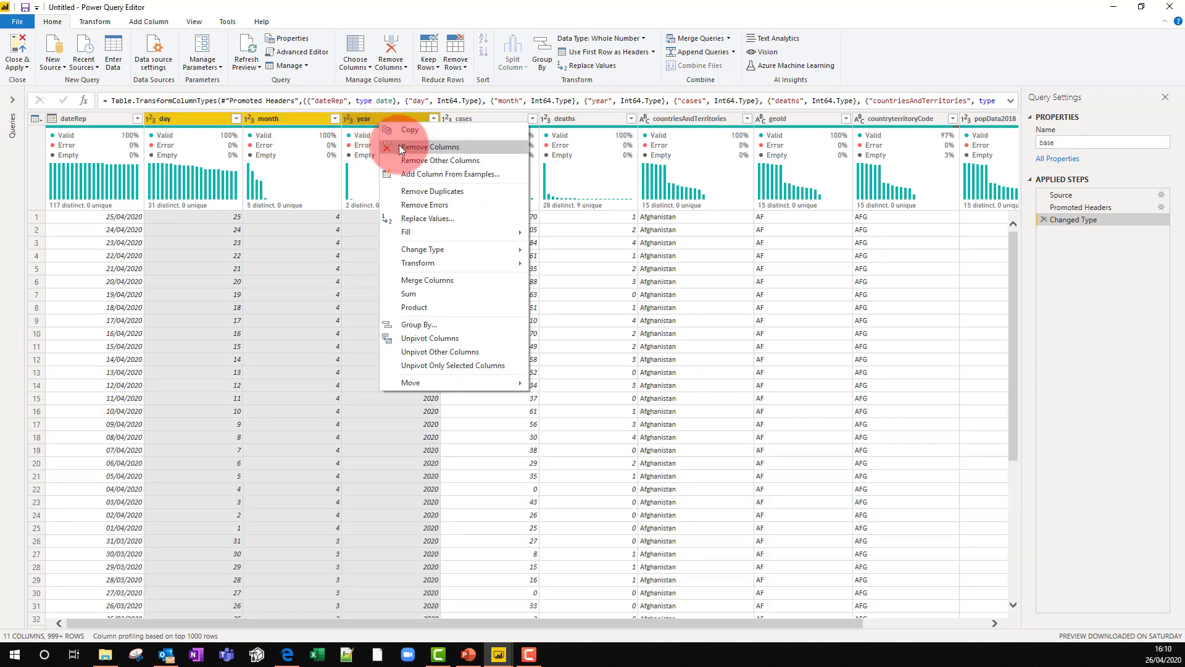
click(399, 146)
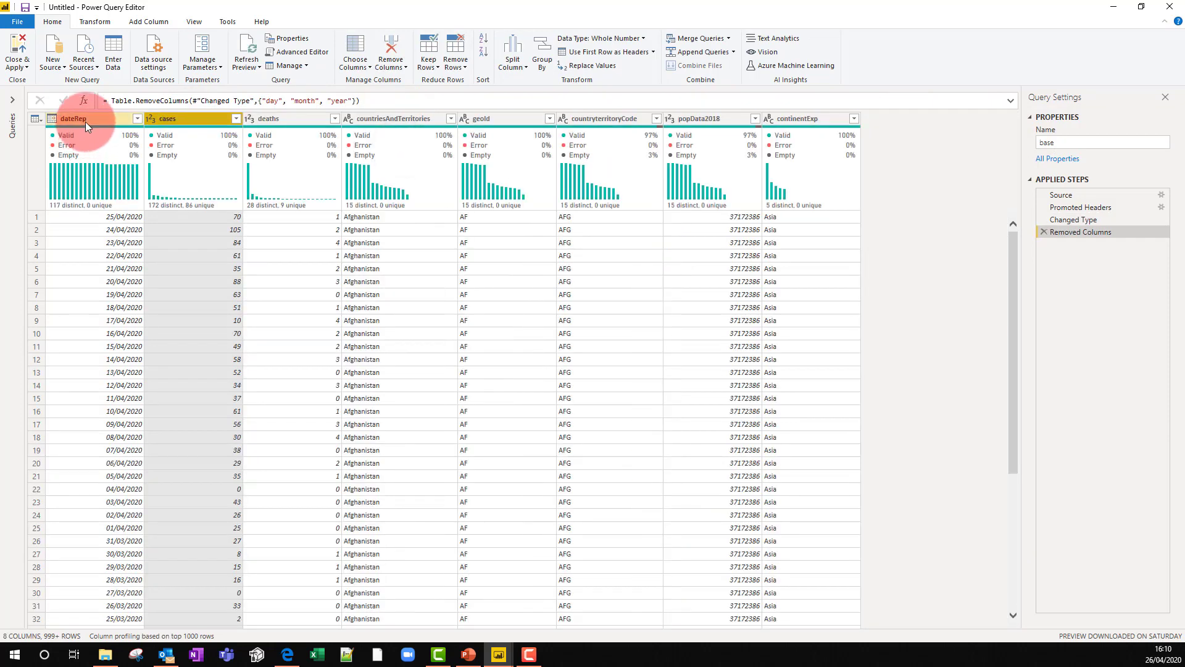
click(85, 121)
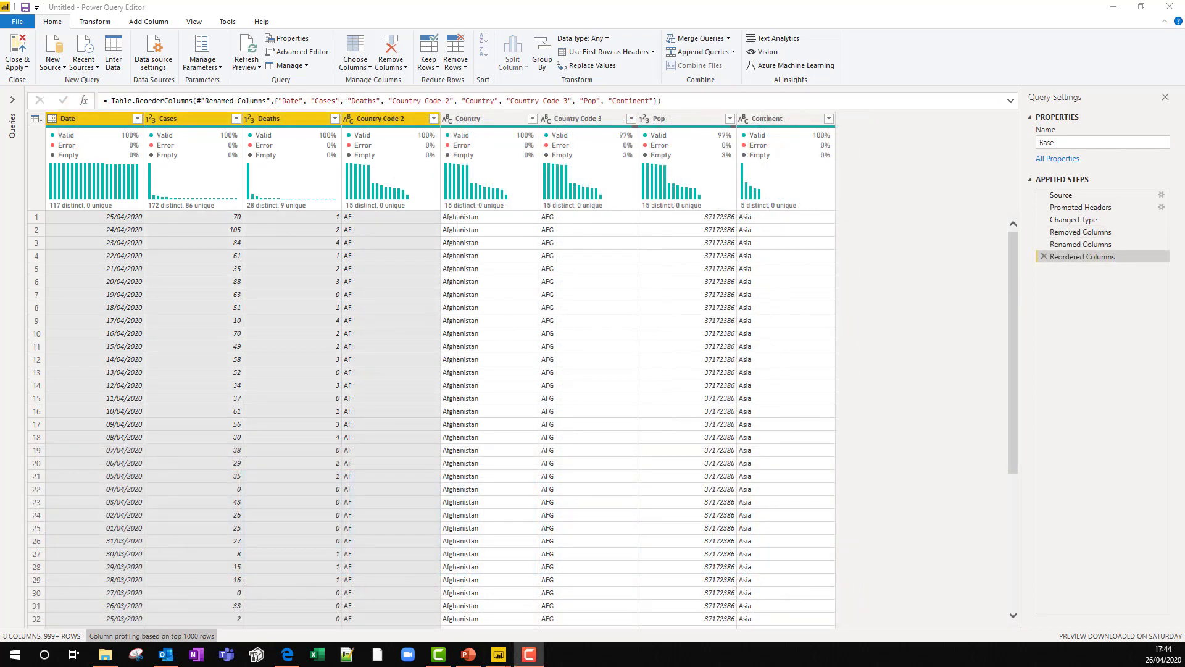
Switch column profiling to the entire data set and view the Continent column's statistics
click(146, 635)
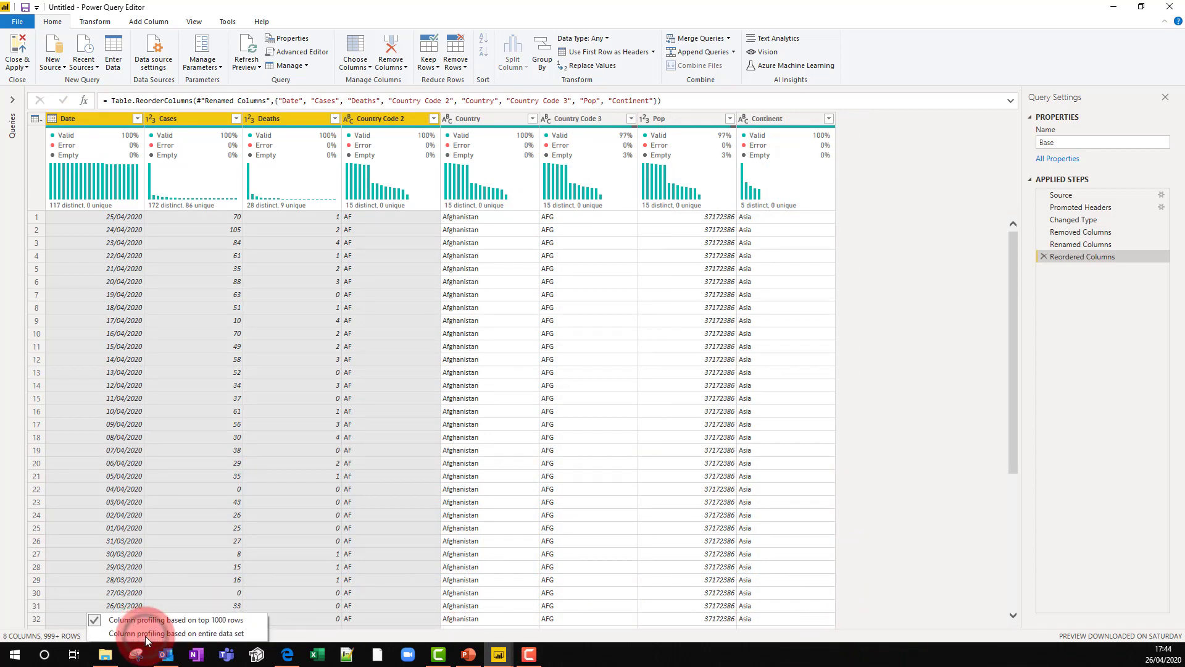
click(149, 633)
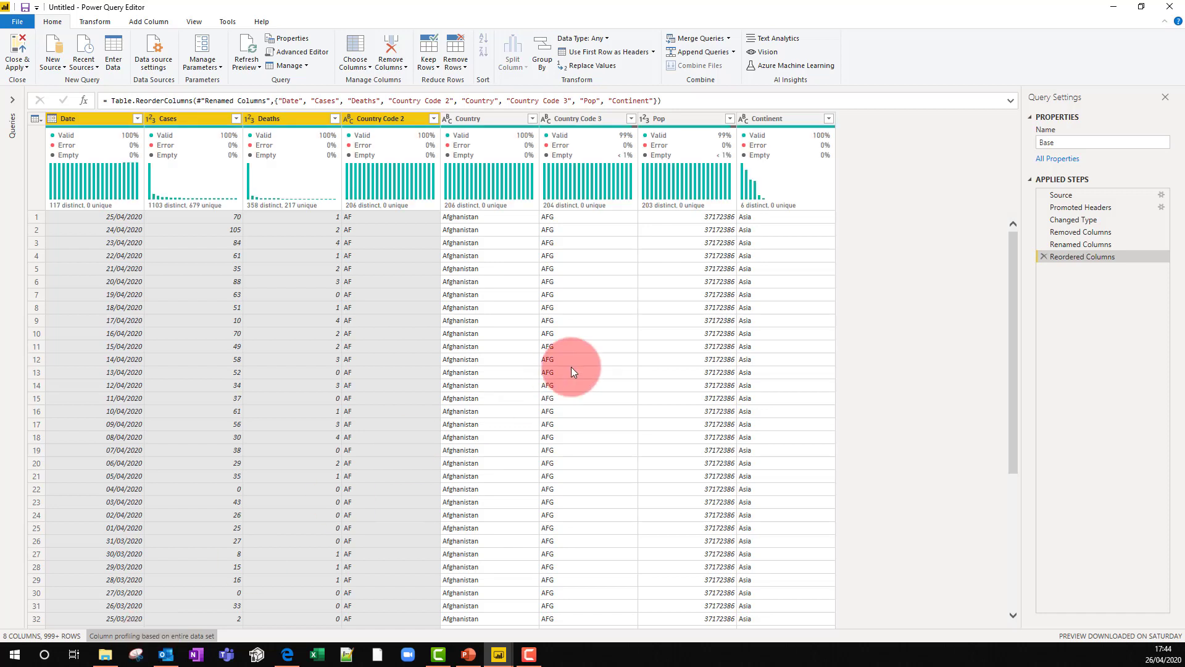
click(776, 130)
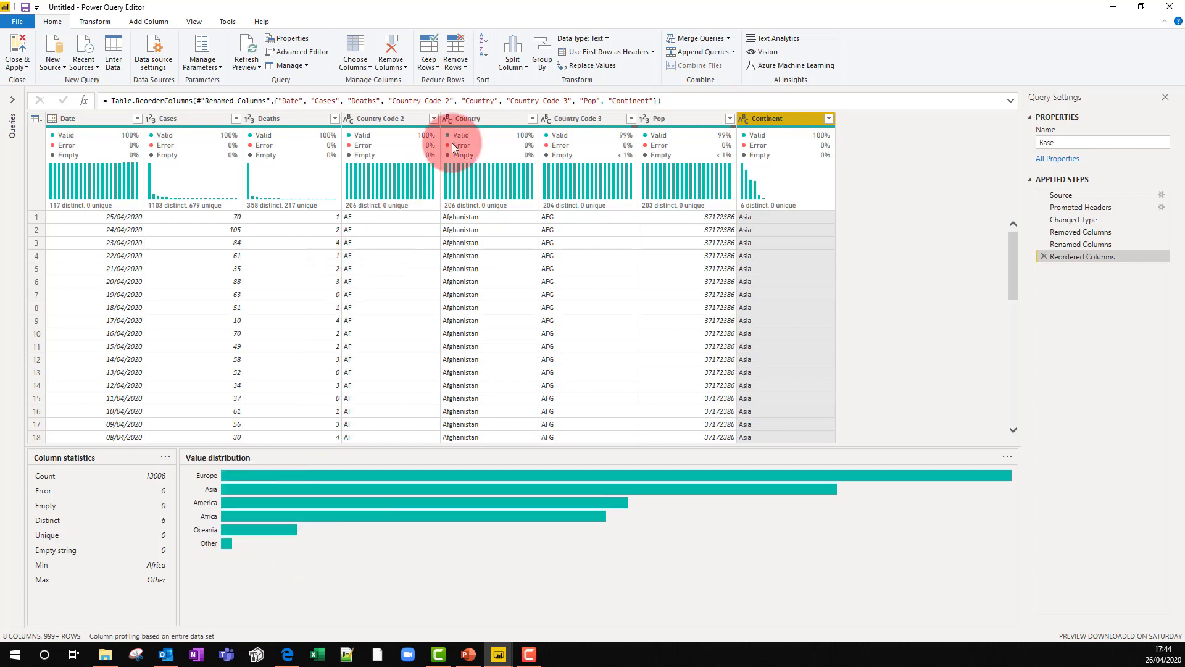
Review the Country column's 13006 rows and 206 distinct values in its value distribution
click(469, 120)
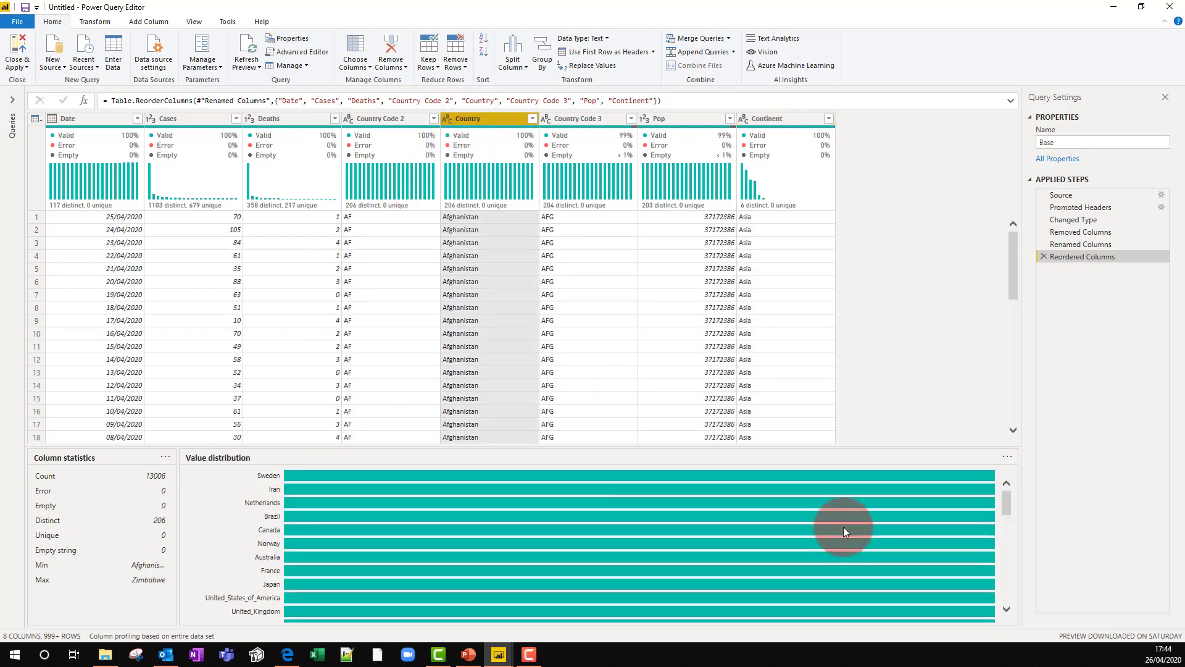
click(1005, 503)
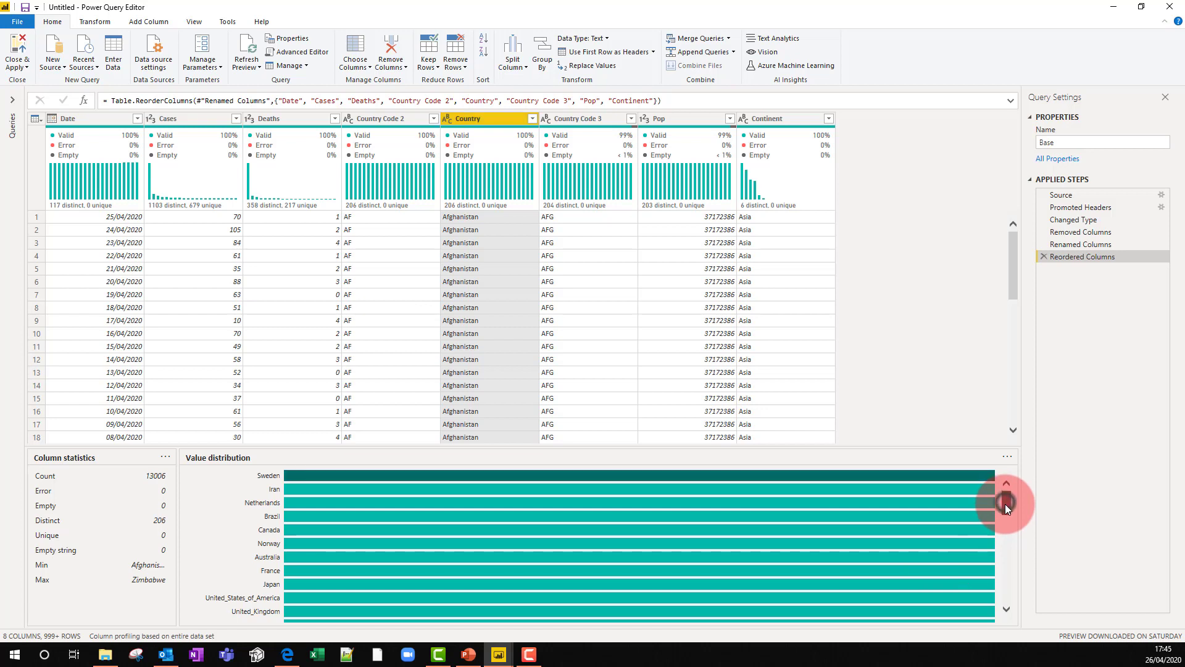
drag(1005, 504, 1006, 523)
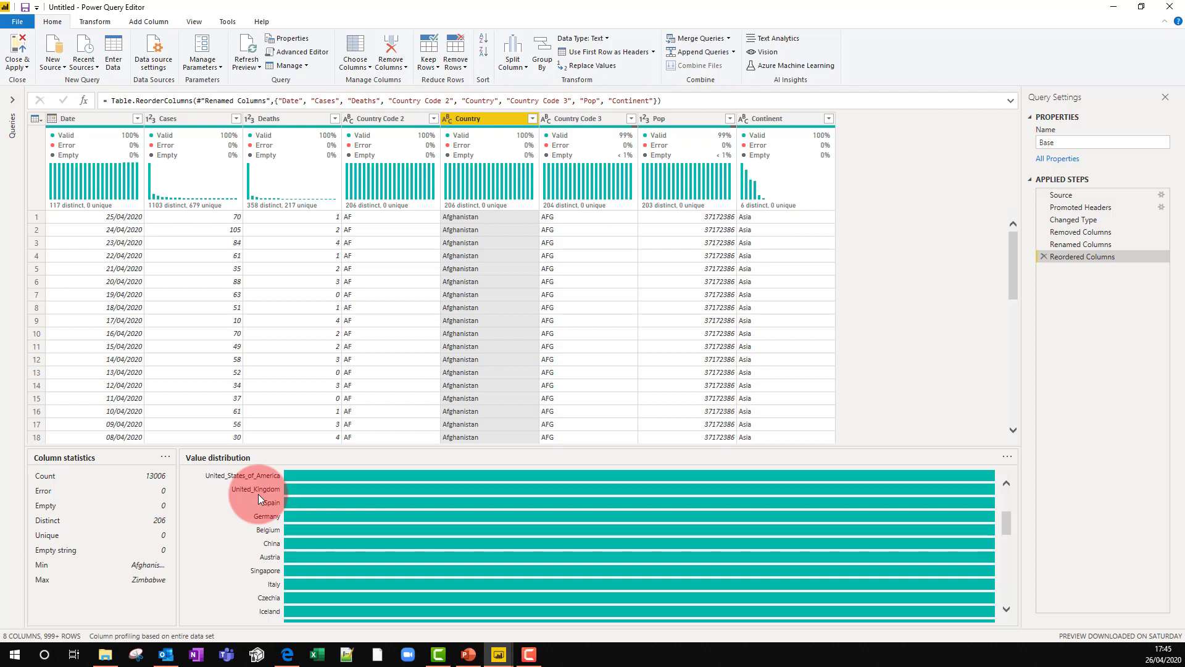
click(71, 124)
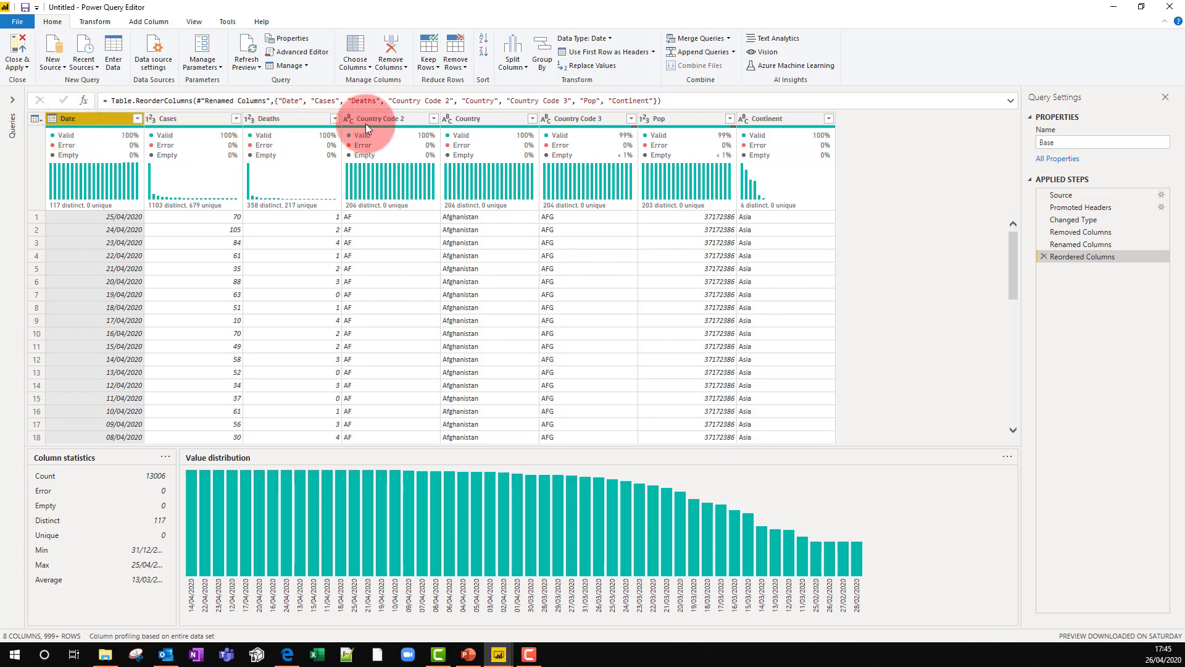
shift+click(385, 118)
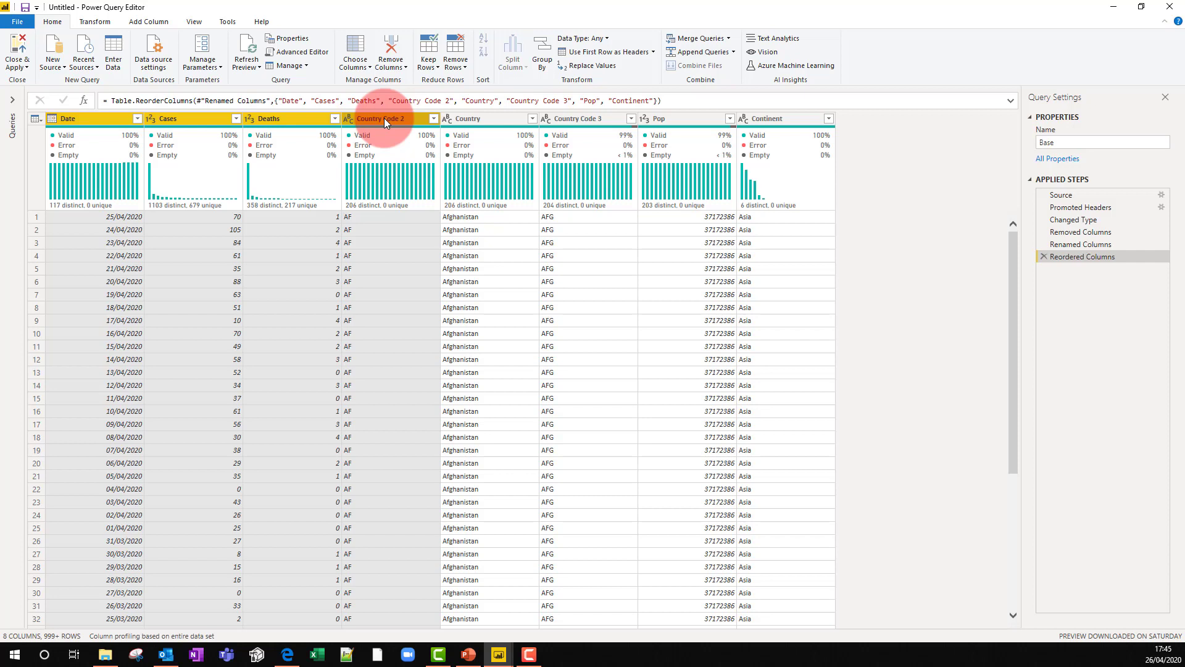
click(277, 120)
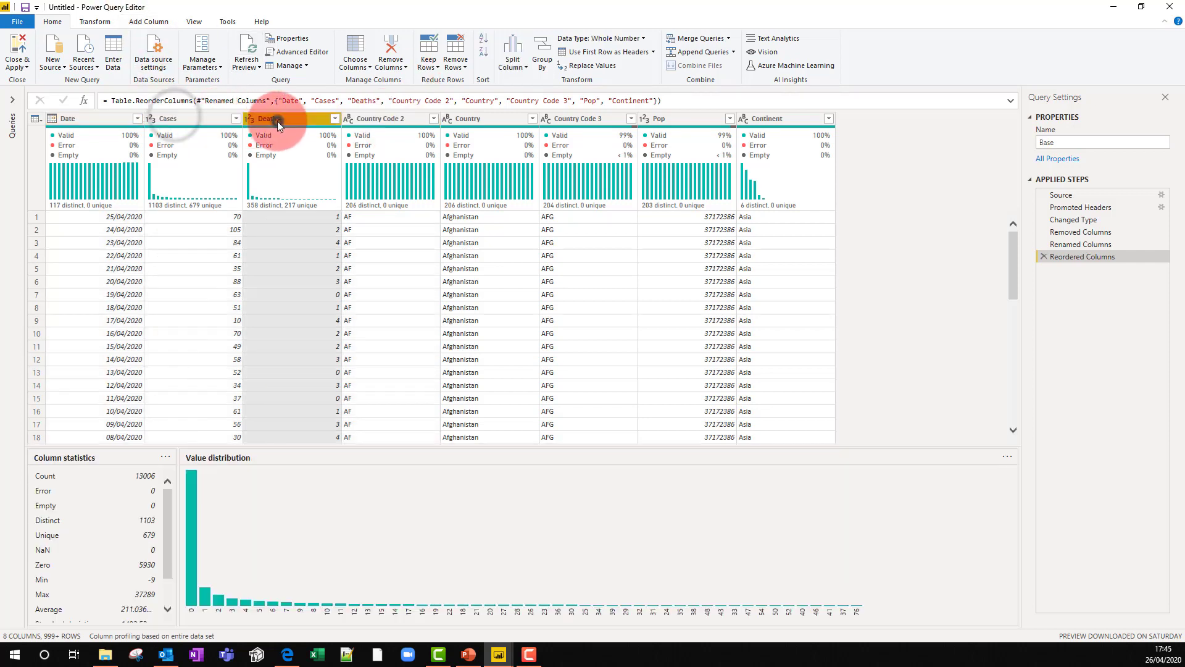
click(399, 119)
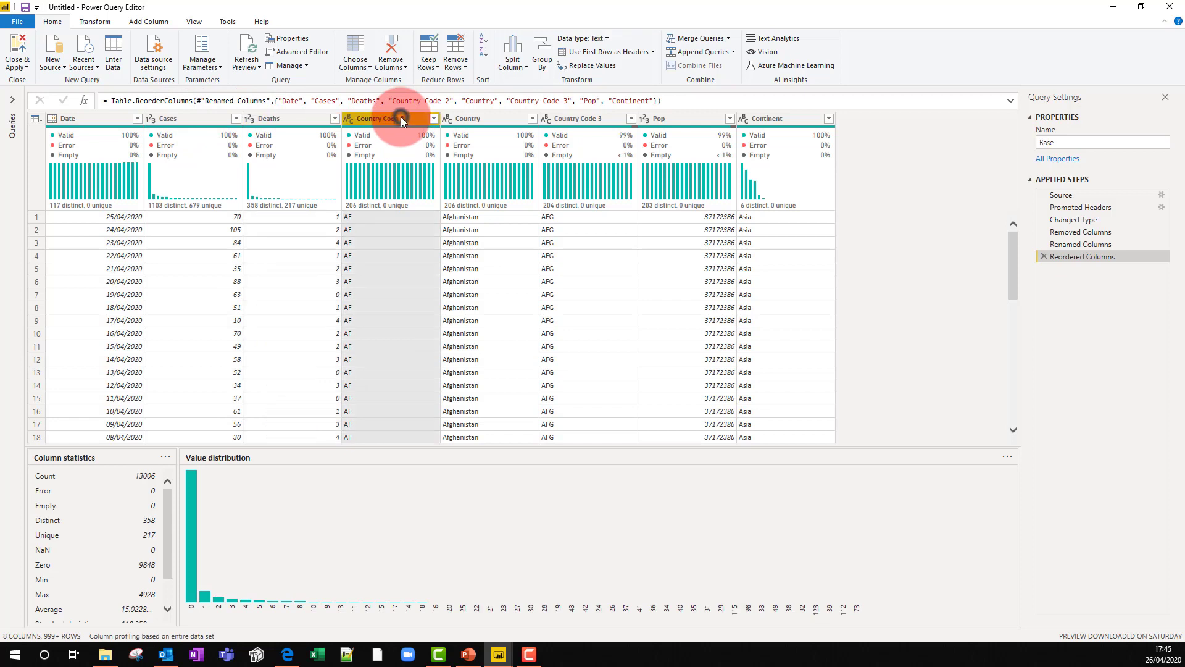
shift+click(766, 118)
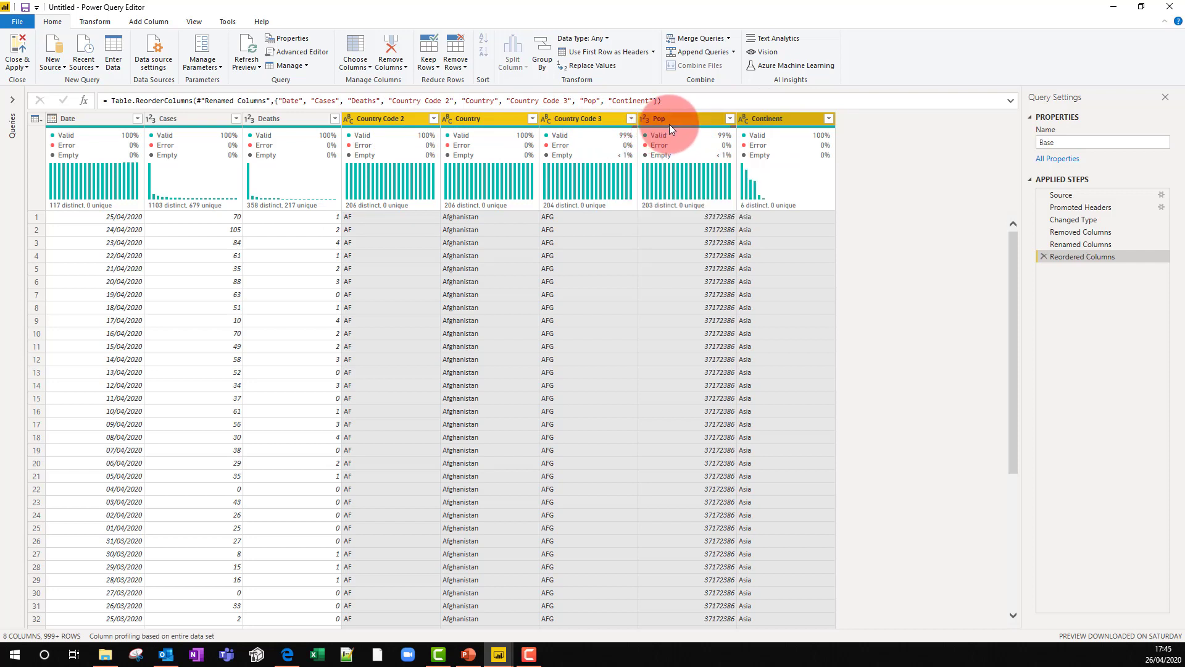
mouse_move(802, 132)
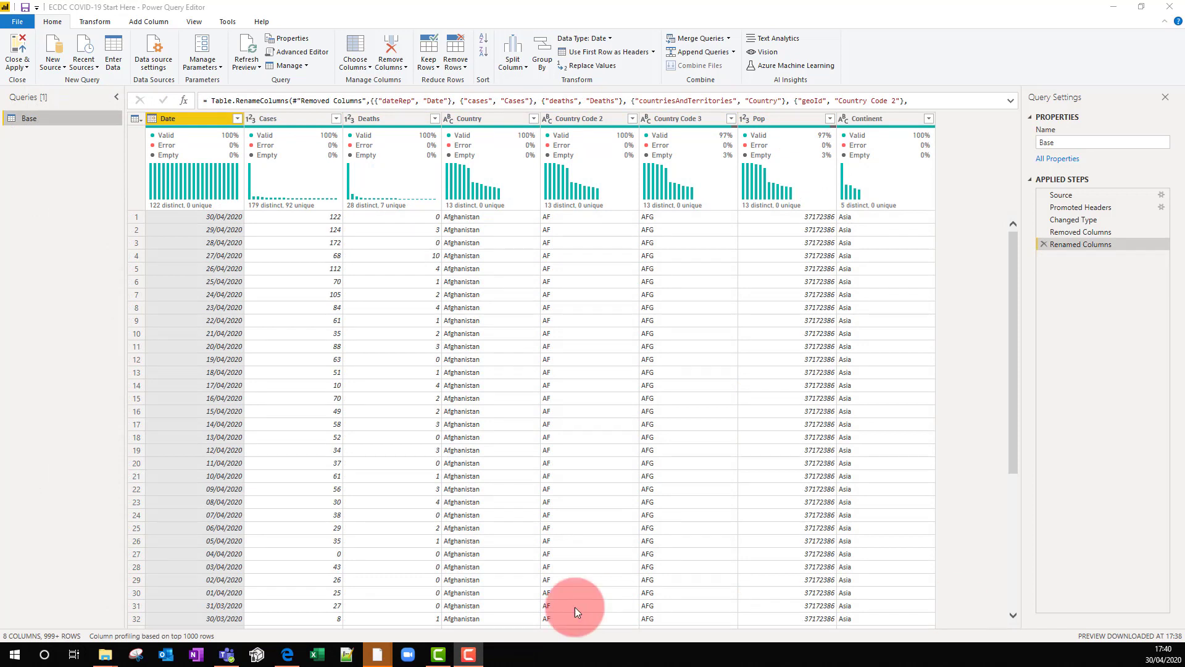
Close & Apply the Base query and add a tall stacked bar chart of Cases by Country
click(28, 64)
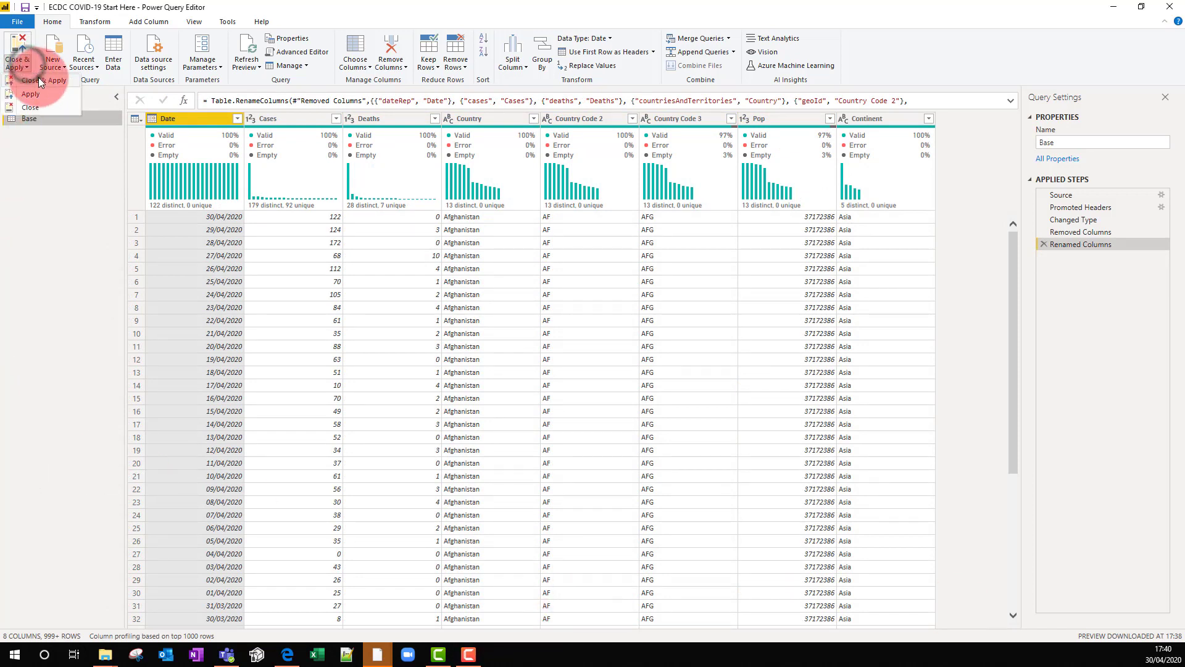
click(39, 79)
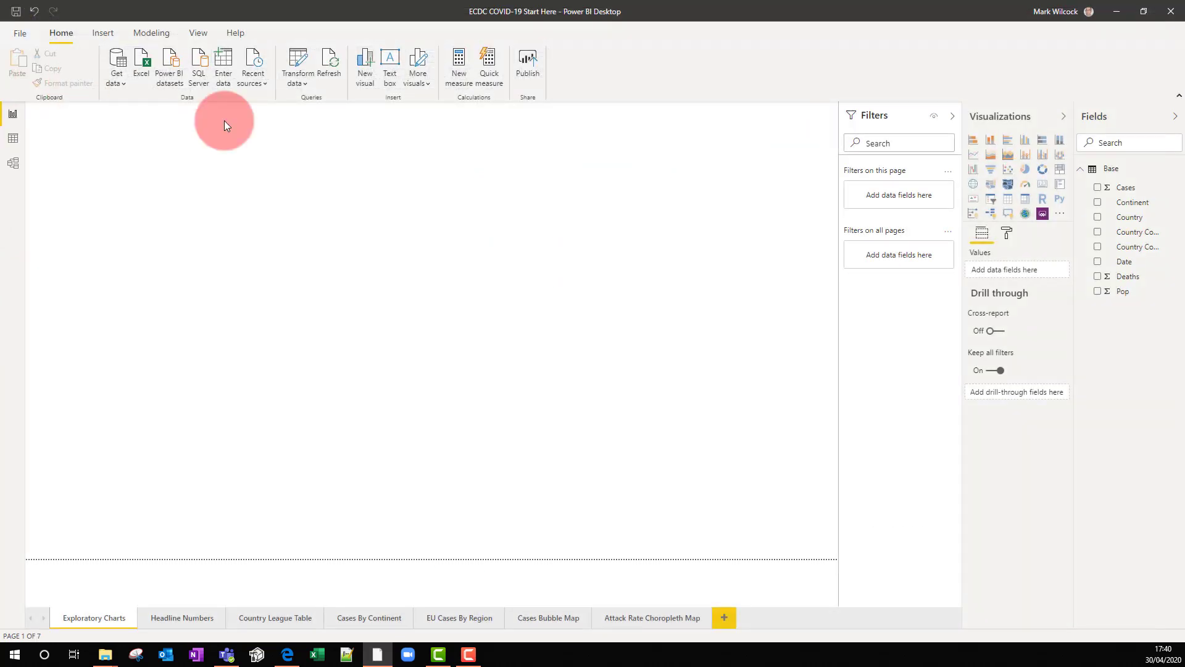
click(973, 140)
click(1097, 188)
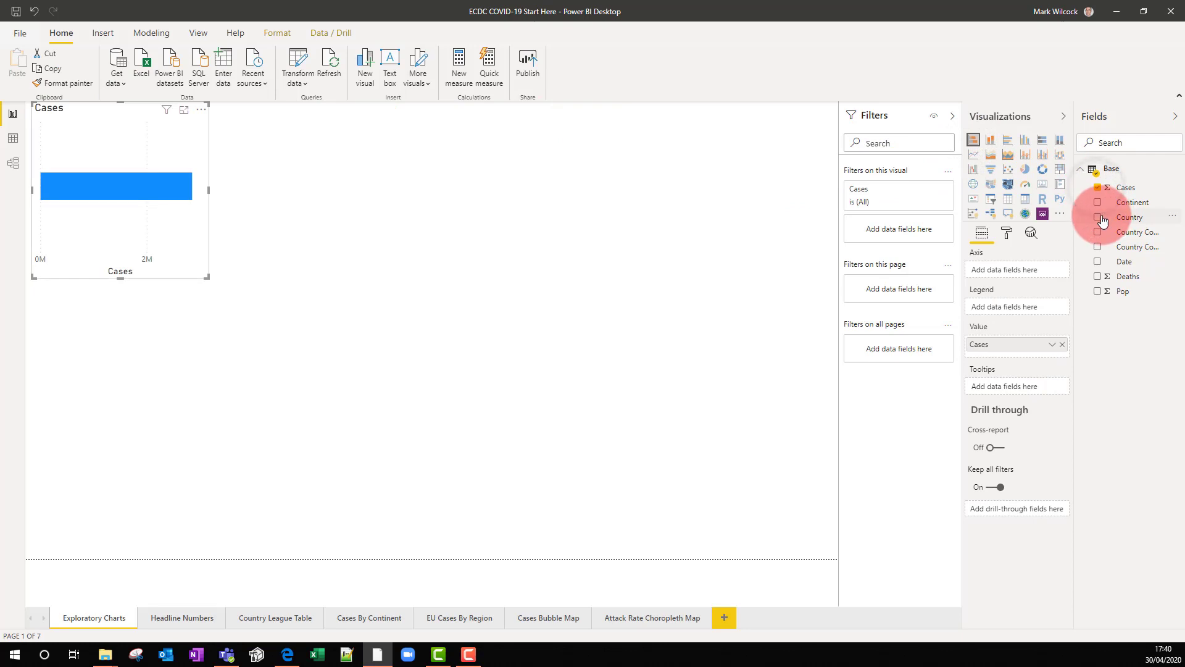
click(1097, 217)
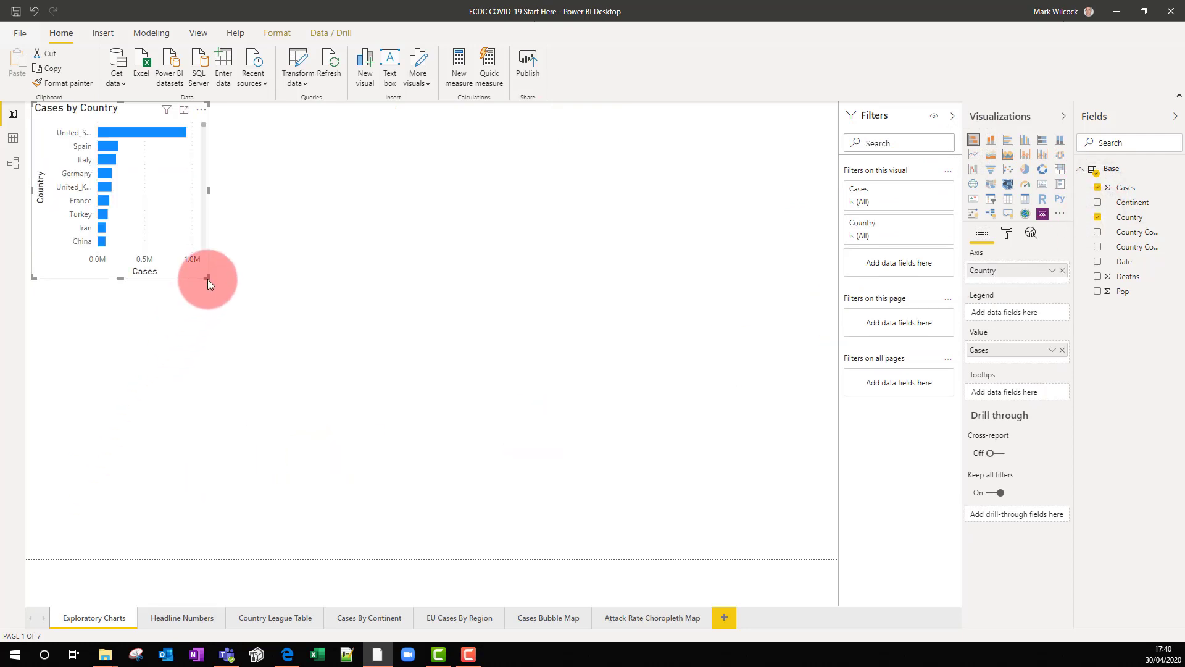
drag(208, 279, 331, 569)
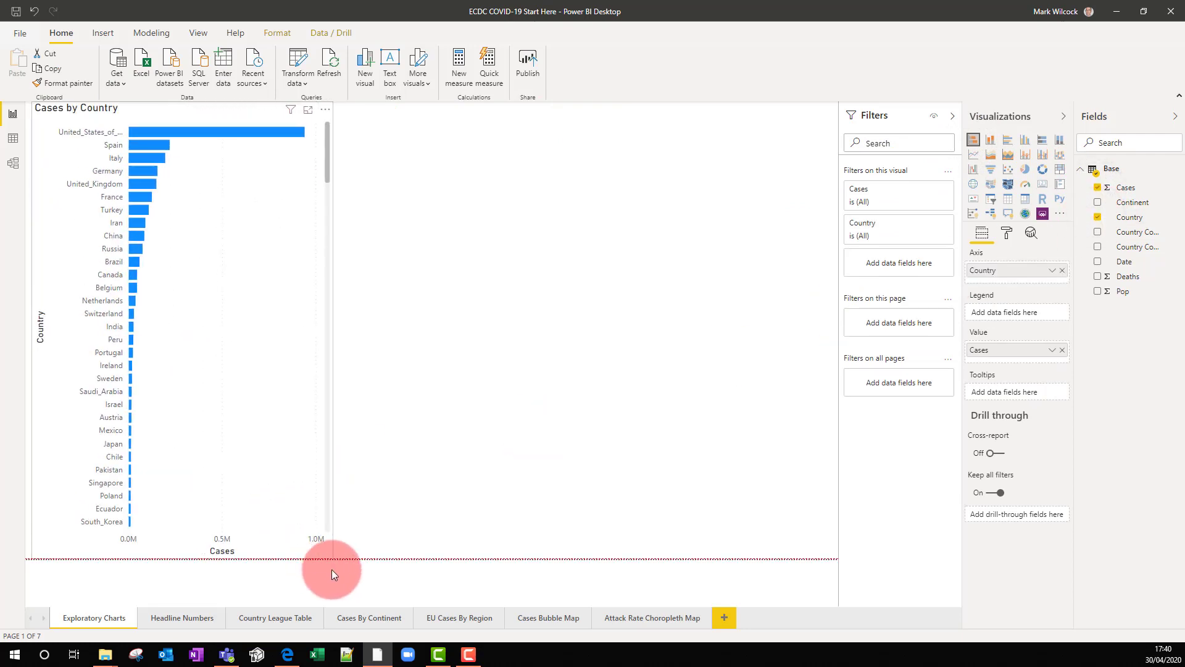
click(705, 293)
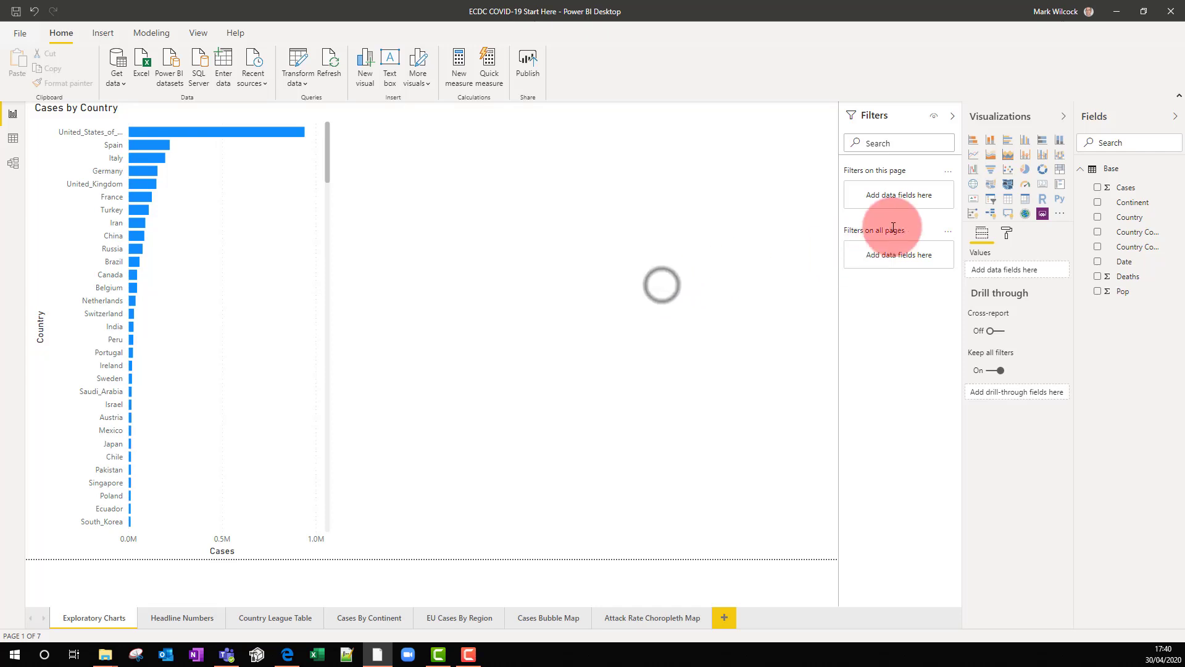
Add a map of Country bubbles sized by Cases and widen it across the page
click(973, 183)
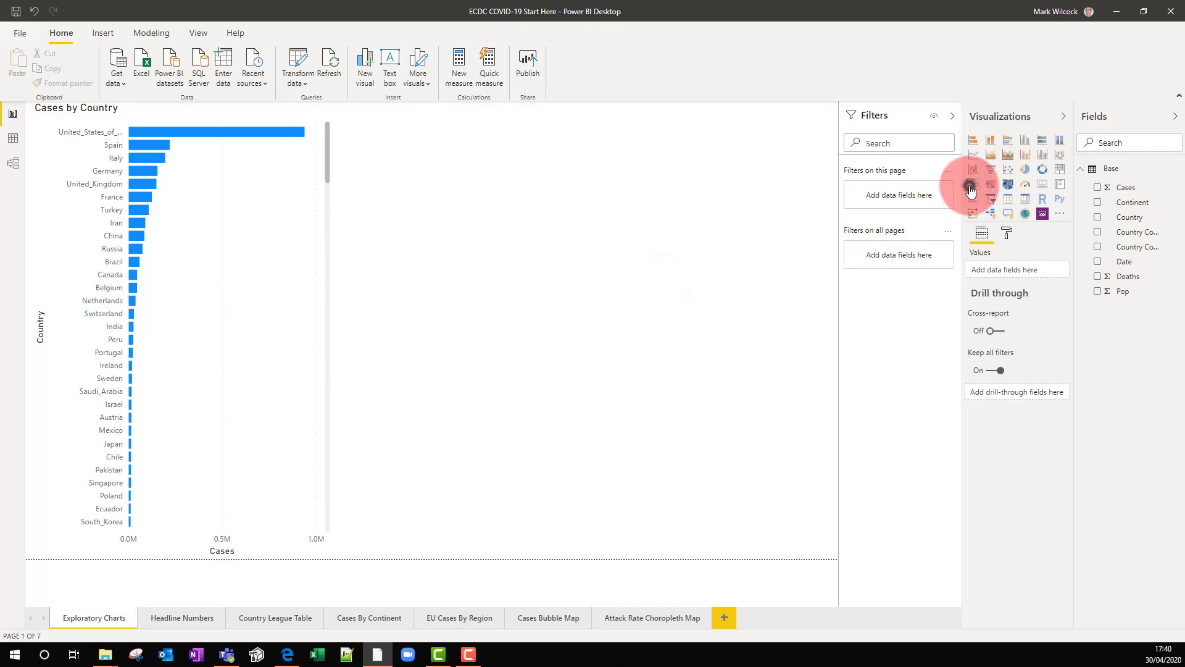
click(1098, 217)
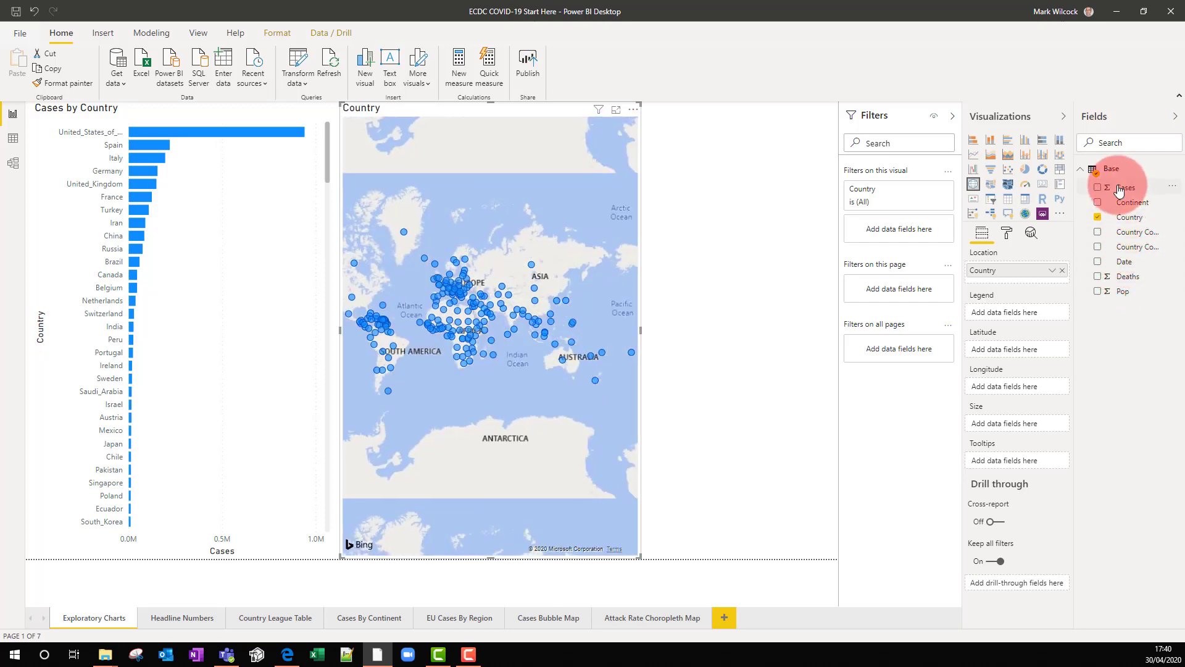
drag(1111, 185, 1007, 425)
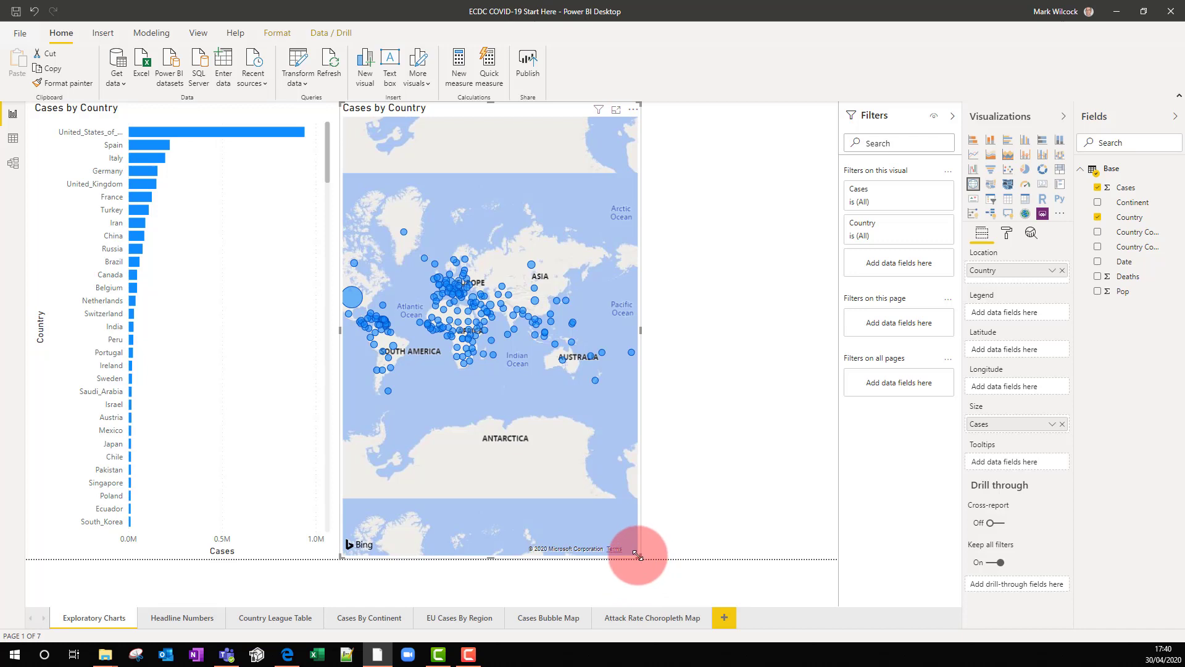
drag(637, 556, 842, 565)
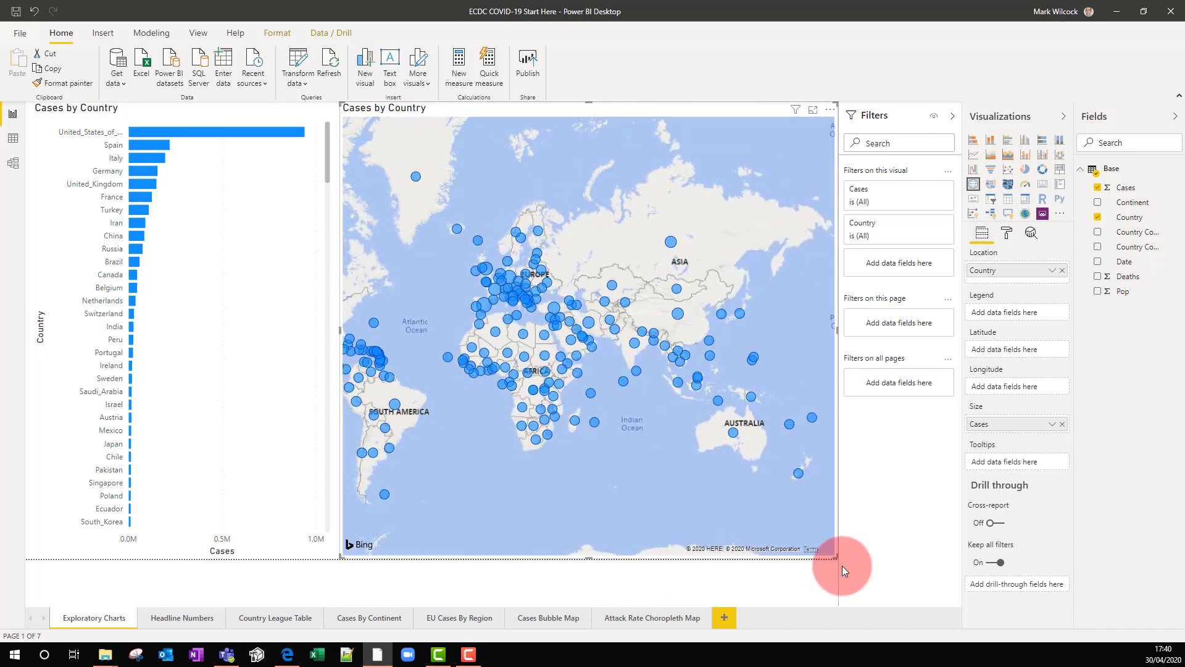